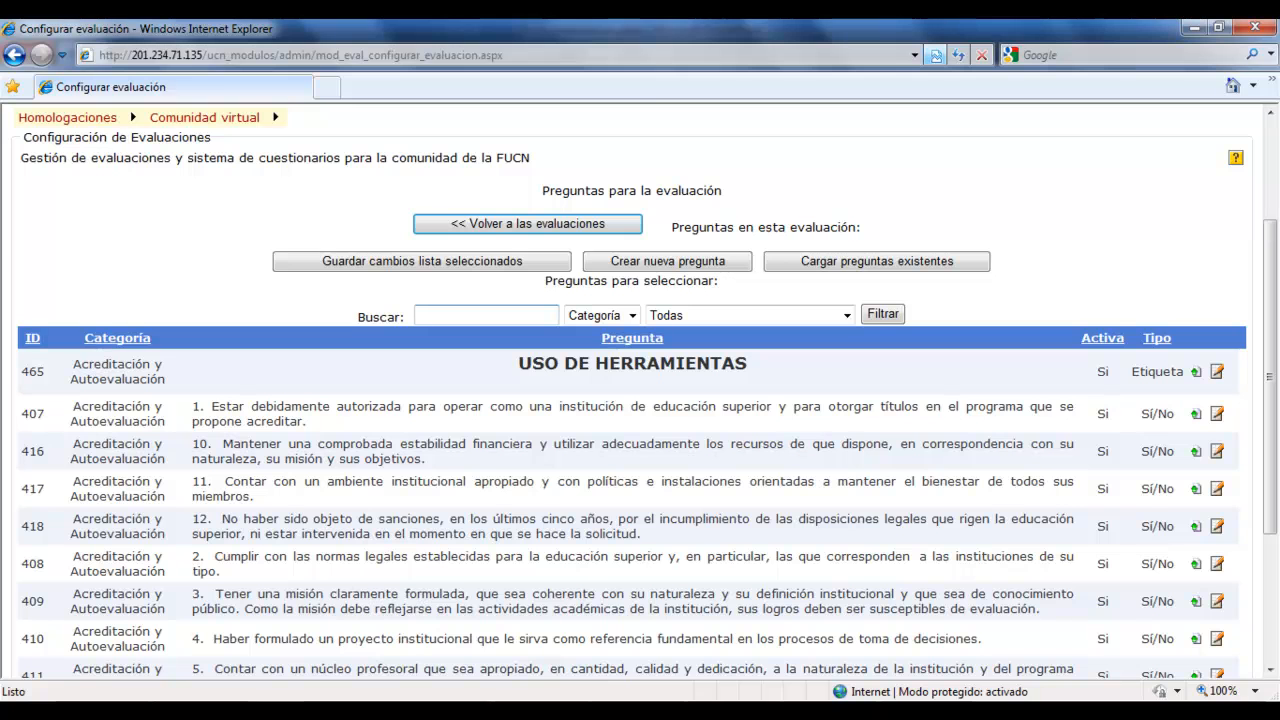
# Filter the questions available for selection by the category "categoria tutorial".
pyautogui.scroll(-4, 640, 400)
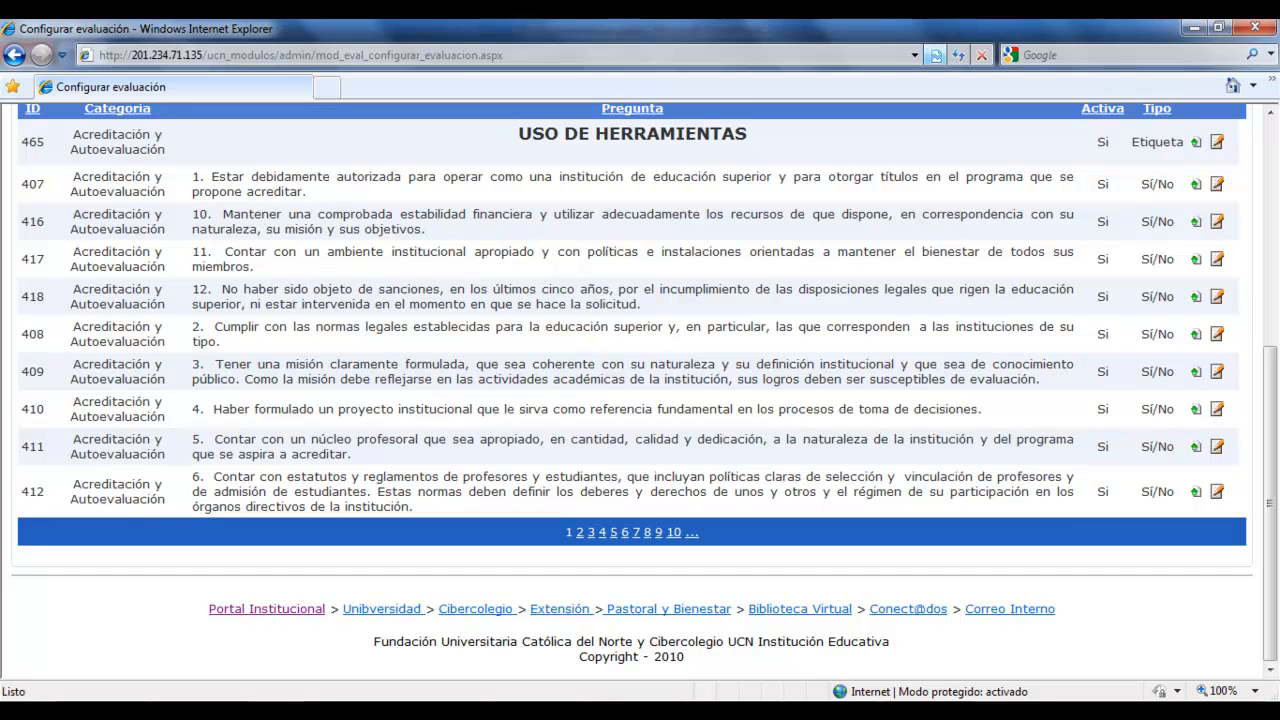
pyautogui.scroll(2, 640, 400)
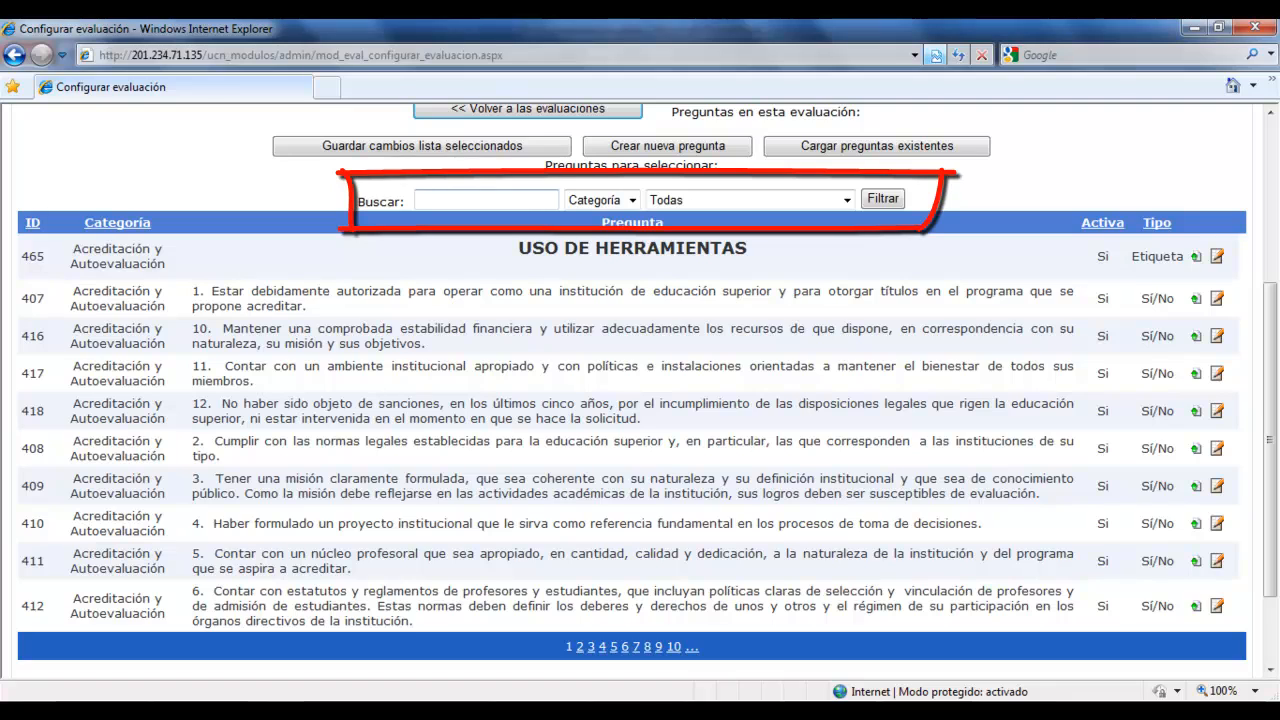
pyautogui.click(600, 200)
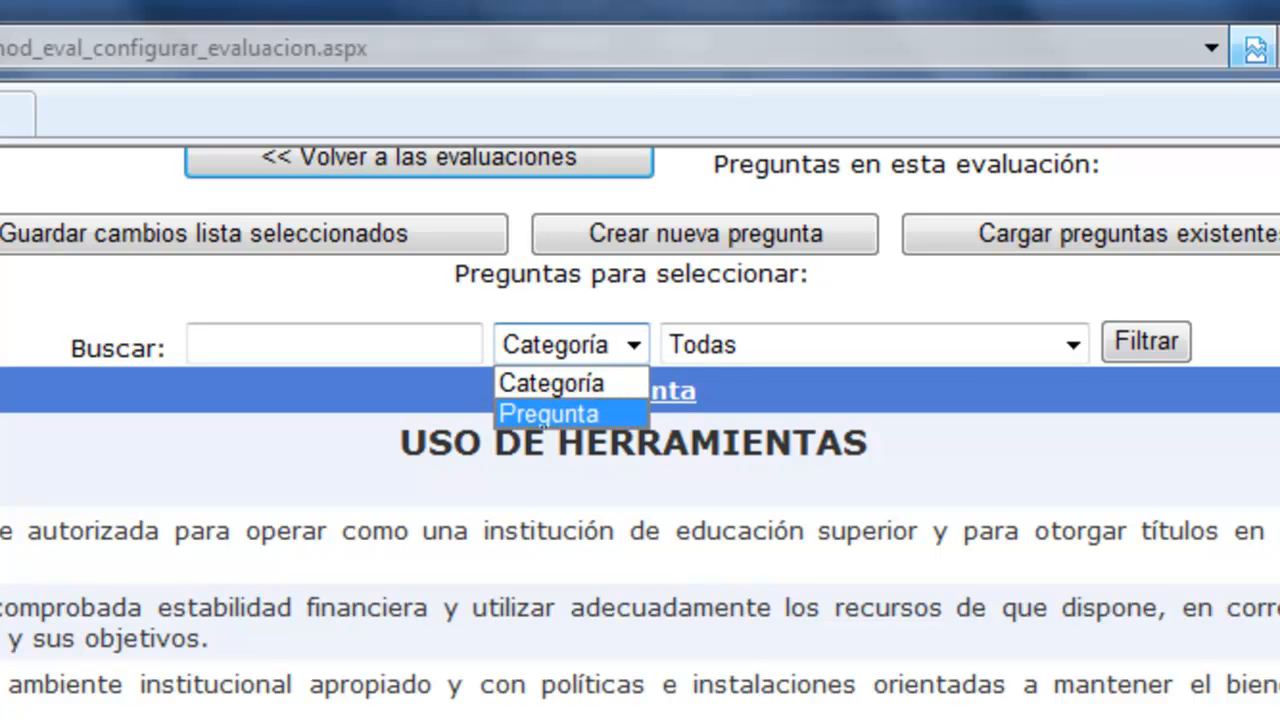
pyautogui.click(550, 383)
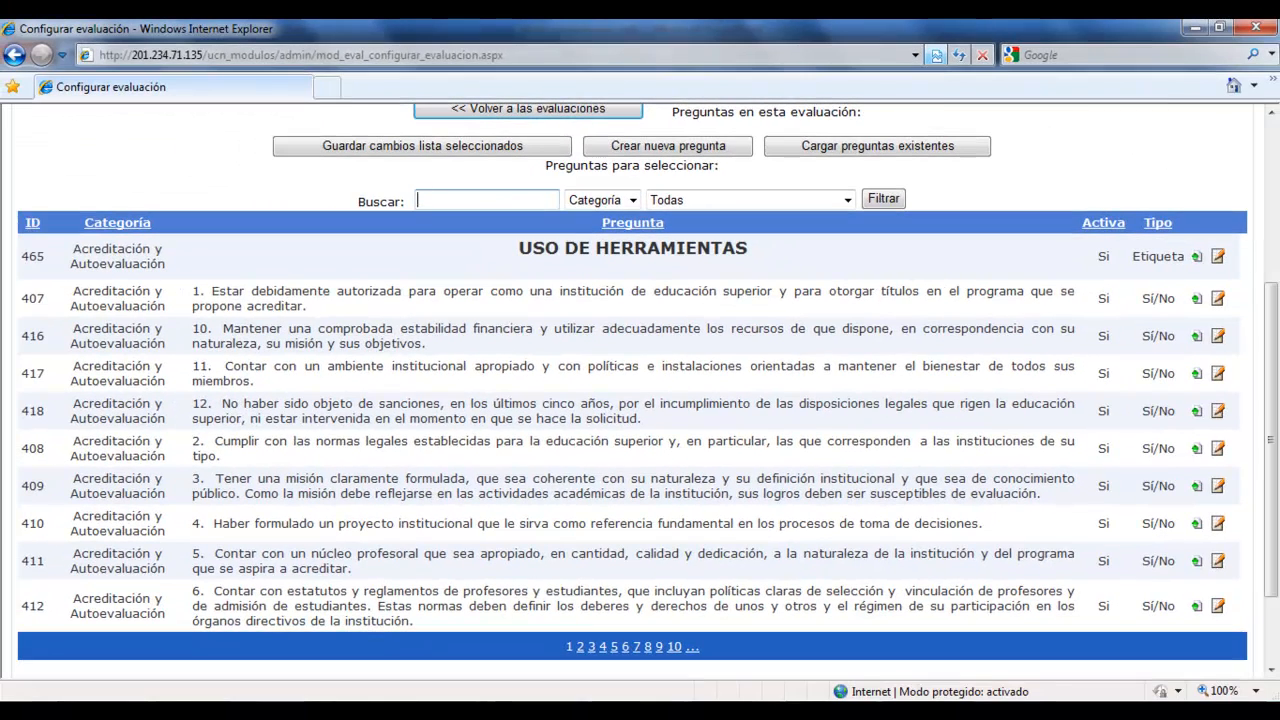
pyautogui.write('categoria tutorial')
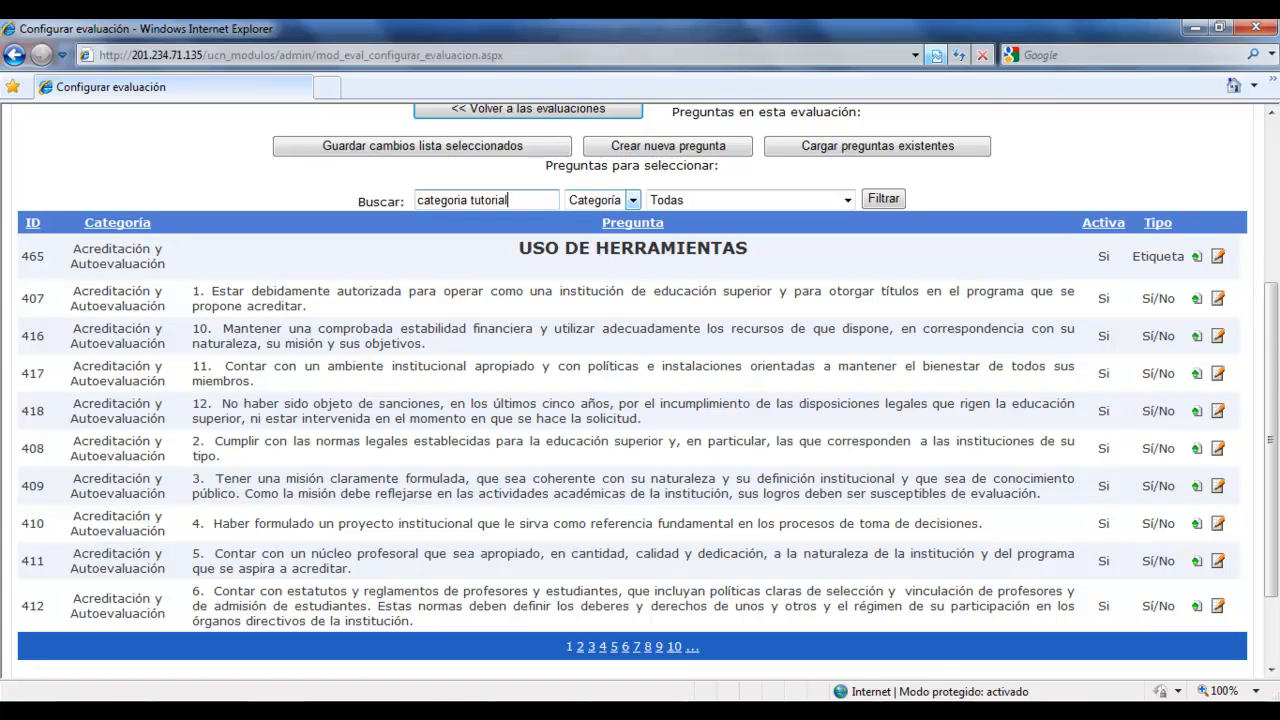
pyautogui.click(633, 200)
pyautogui.click(633, 200)
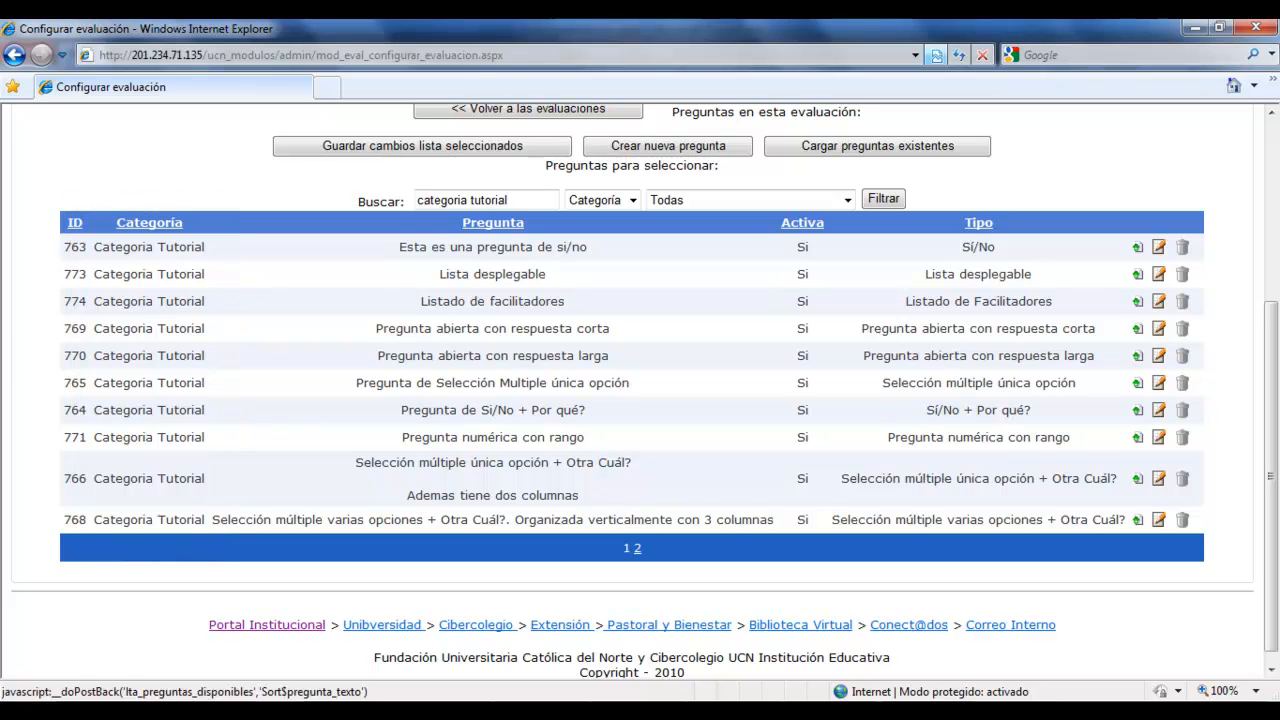
# Search the available questions for "nombre" by question text (Pregunta) instead of by category.
pyautogui.moveTo(520, 200); pyautogui.dragTo(410, 200)
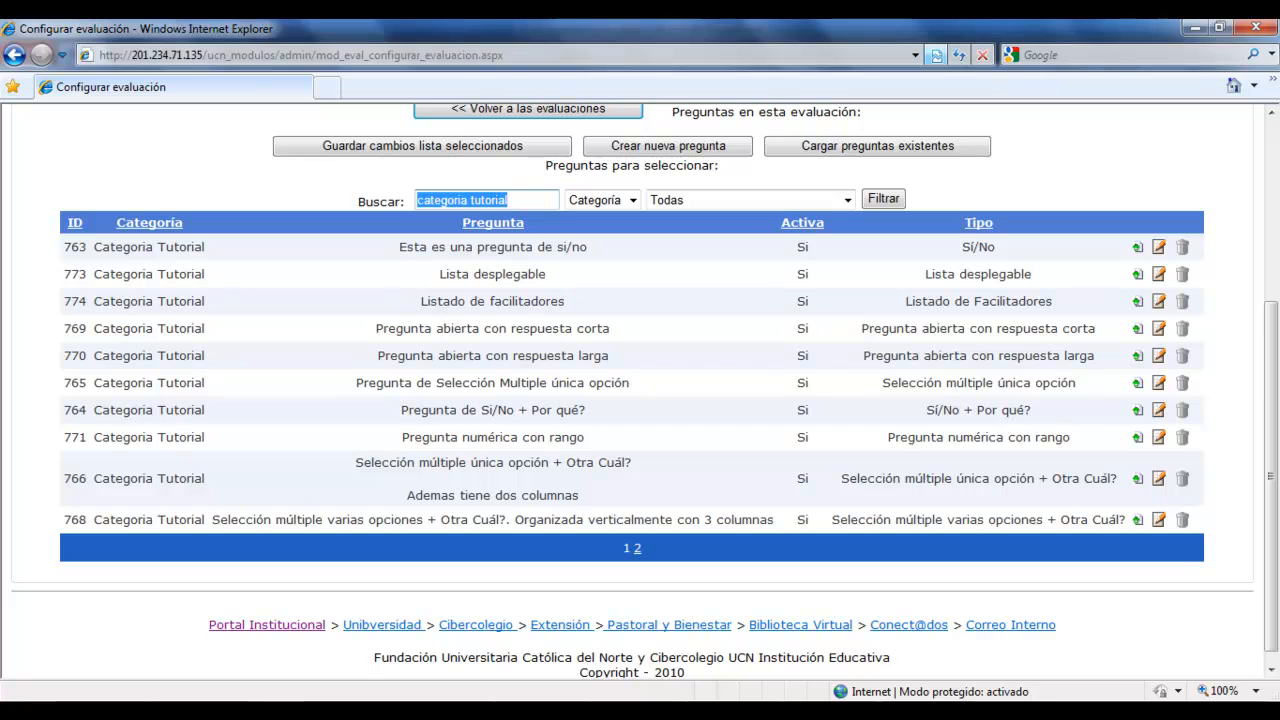
pyautogui.write('nombre')
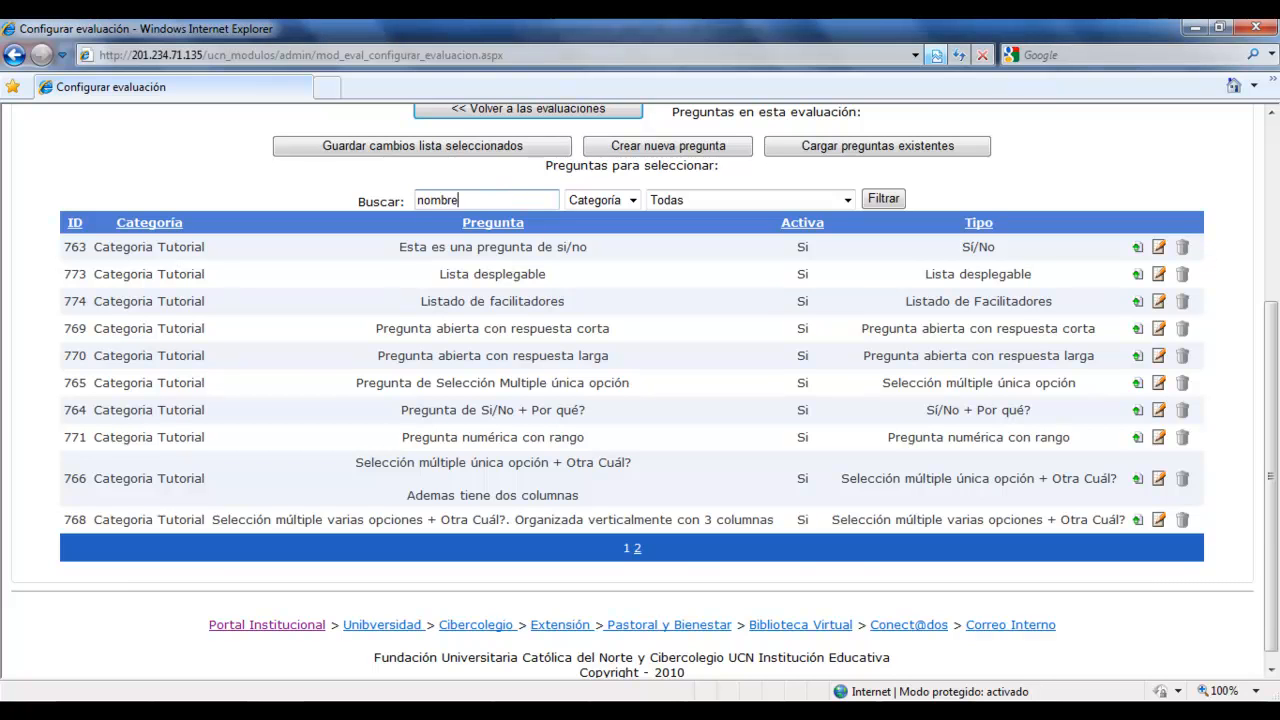
pyautogui.click(633, 200)
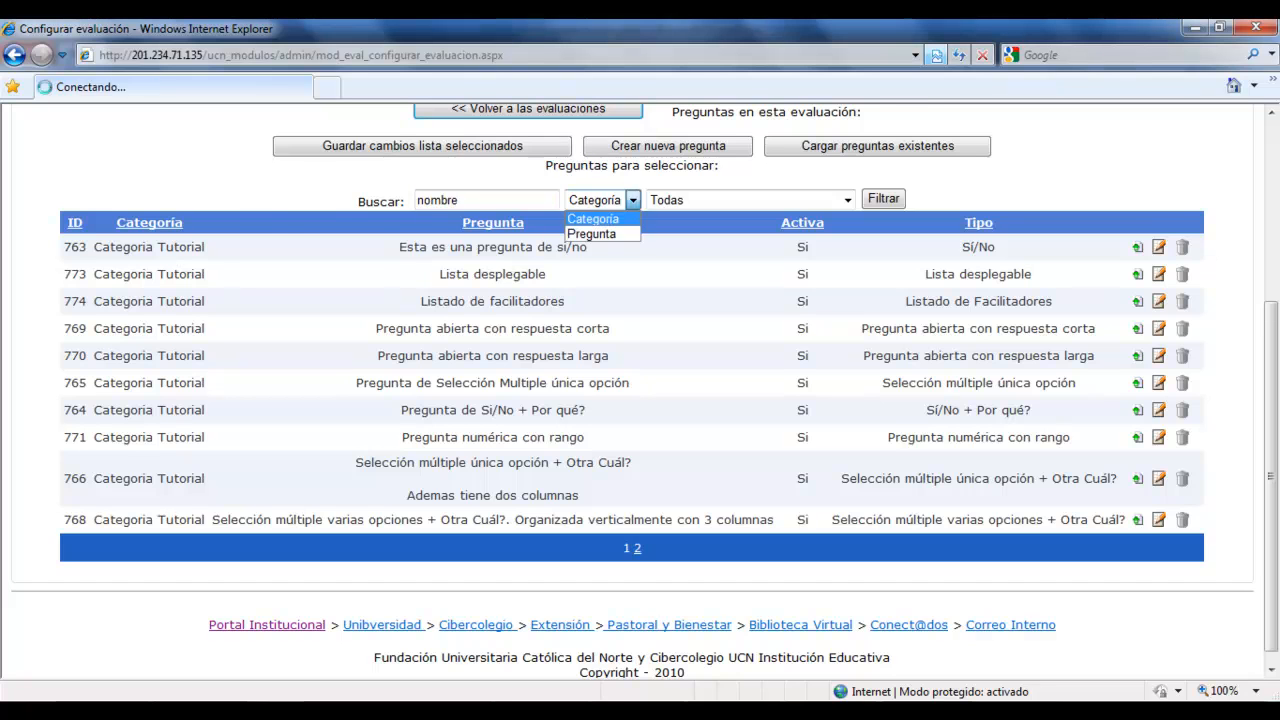
pyautogui.click(633, 492)
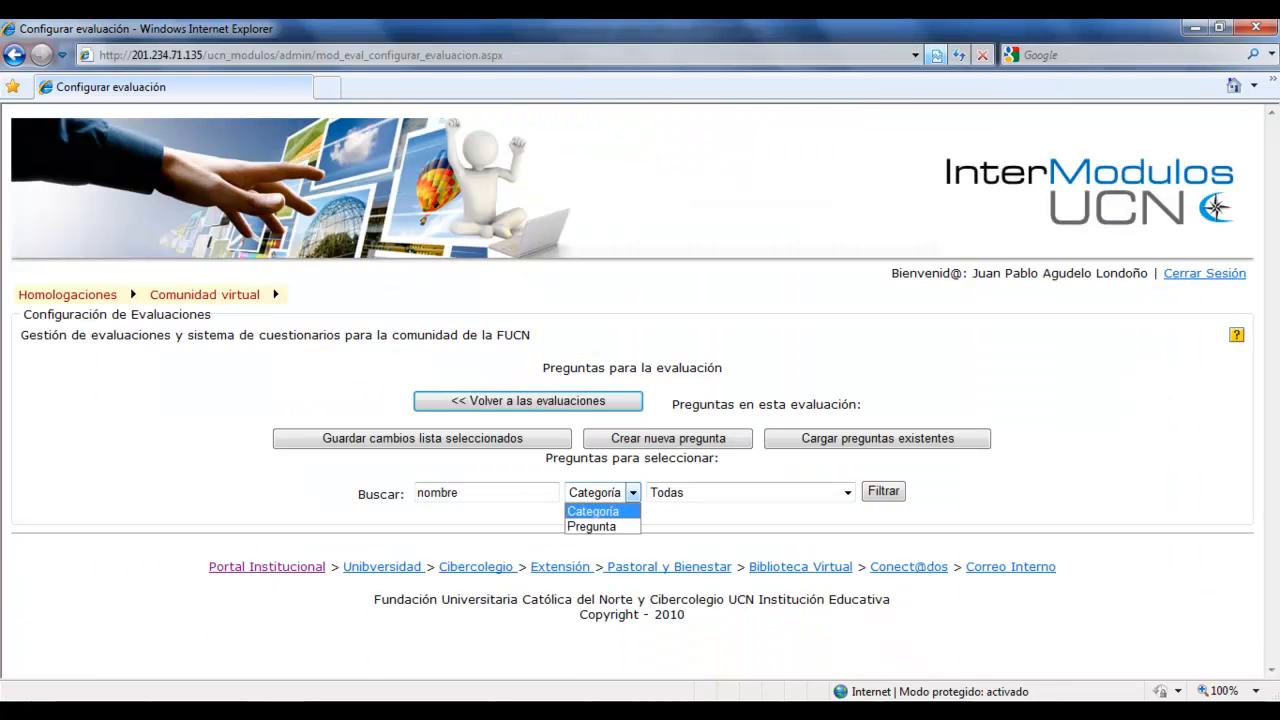
pyautogui.click(589, 527)
pyautogui.click(883, 492)
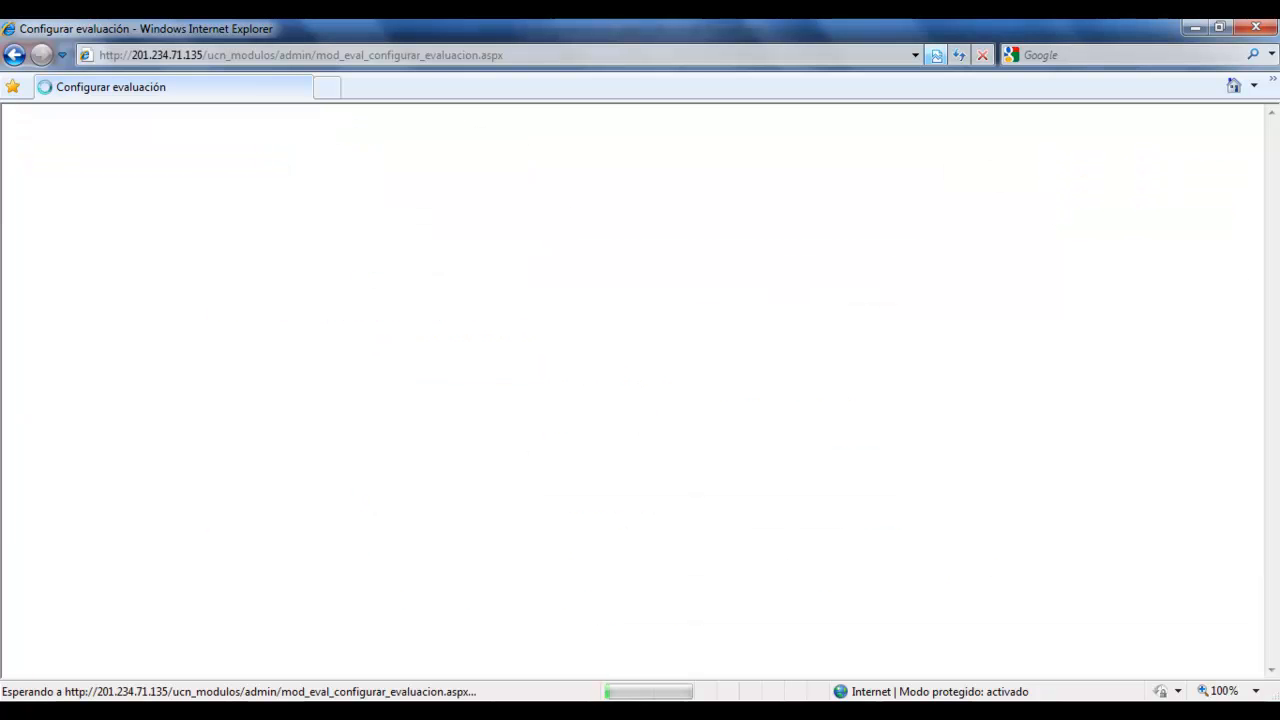
# Add the first four Categoria Tutorial questions, from "Esta es una pregunta de si/no" through "Pregunta abierta con respuesta corta", to the evaluation.
pyautogui.scroll(-2, 640, 390)
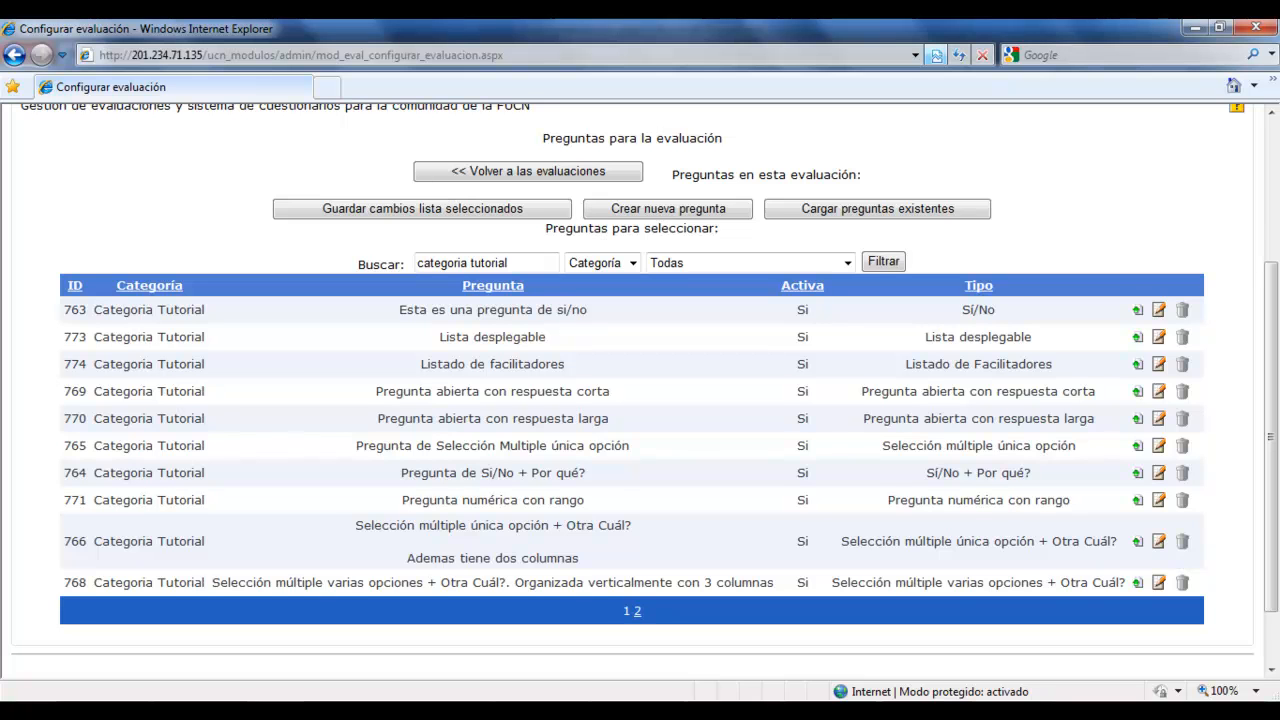
pyautogui.scroll(1, 640, 390)
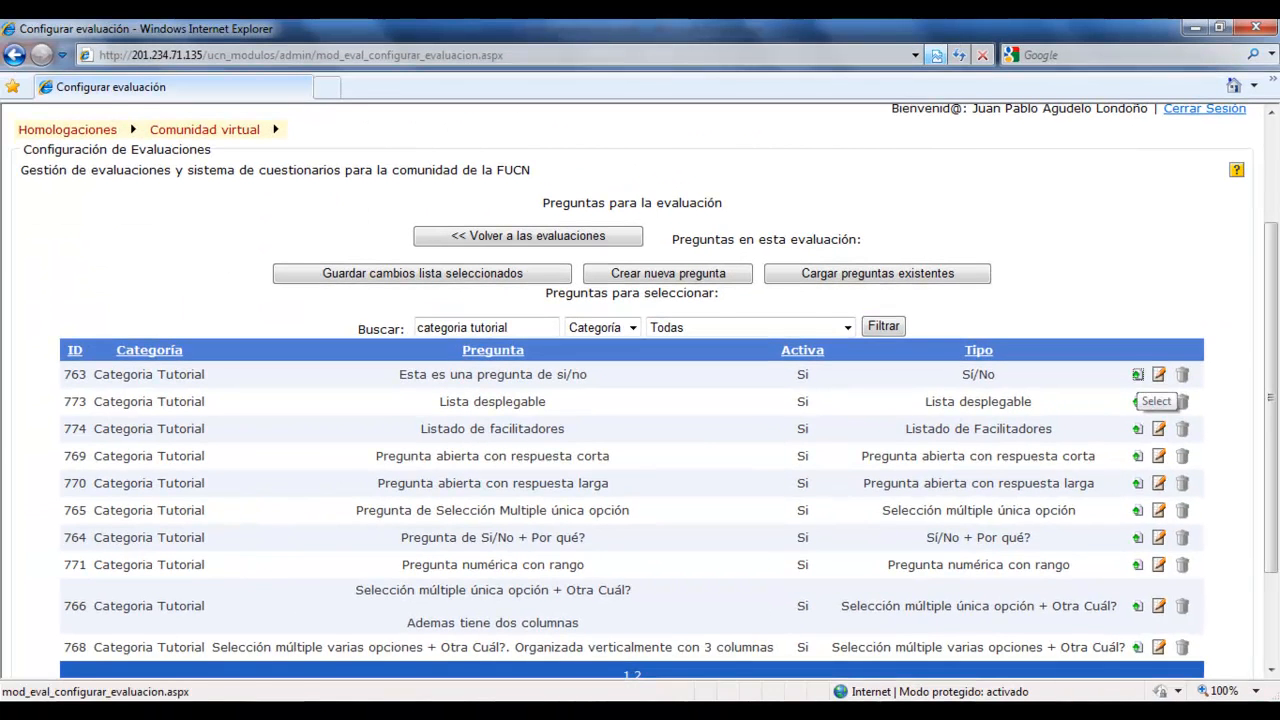
pyautogui.click(1137, 401)
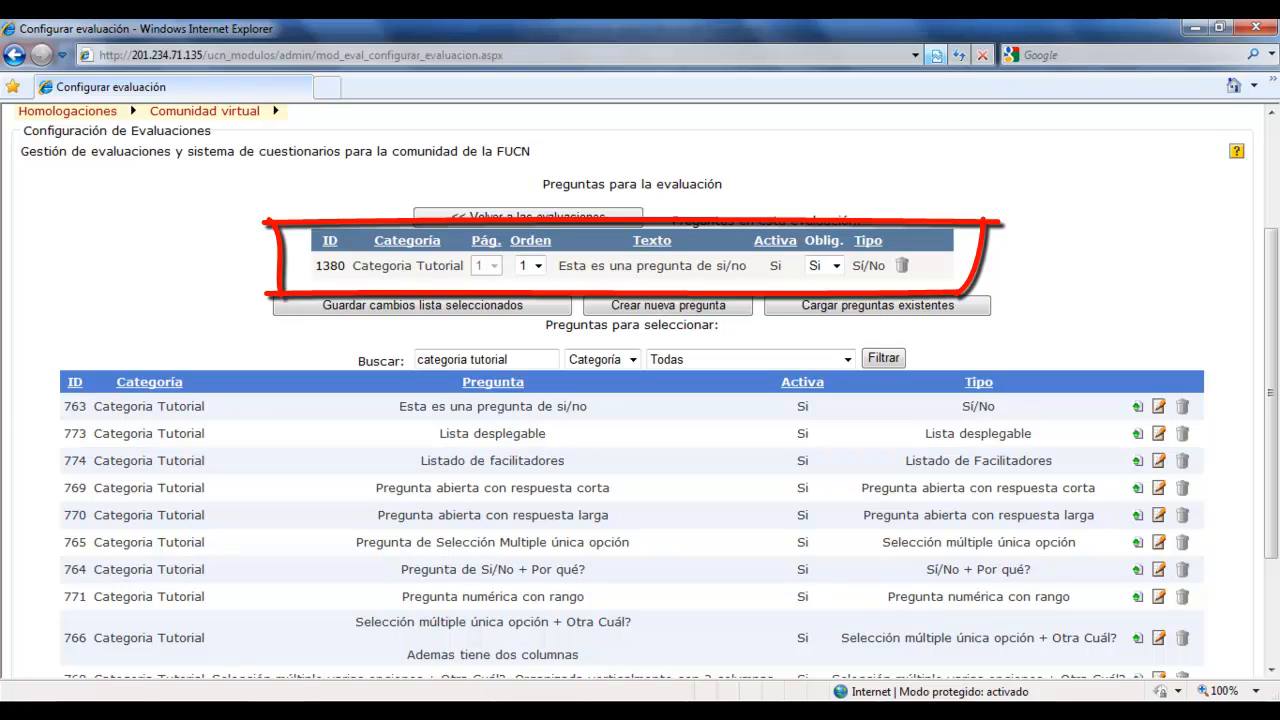
pyautogui.click(1137, 433)
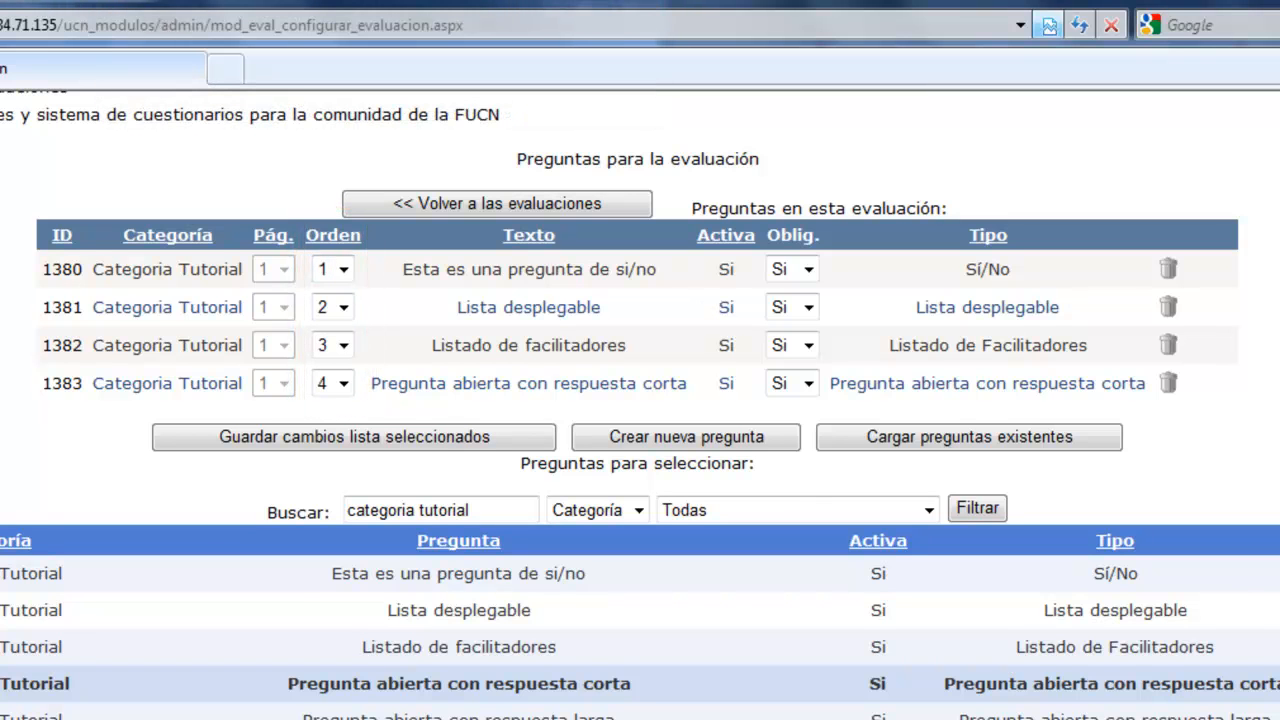
# Set the order of "Lista desplegable" to 1, "Listado de facilitadores" to 2 and "Esta es una pregunta de si/no" to 3, and save the list.
pyautogui.click(343, 307)
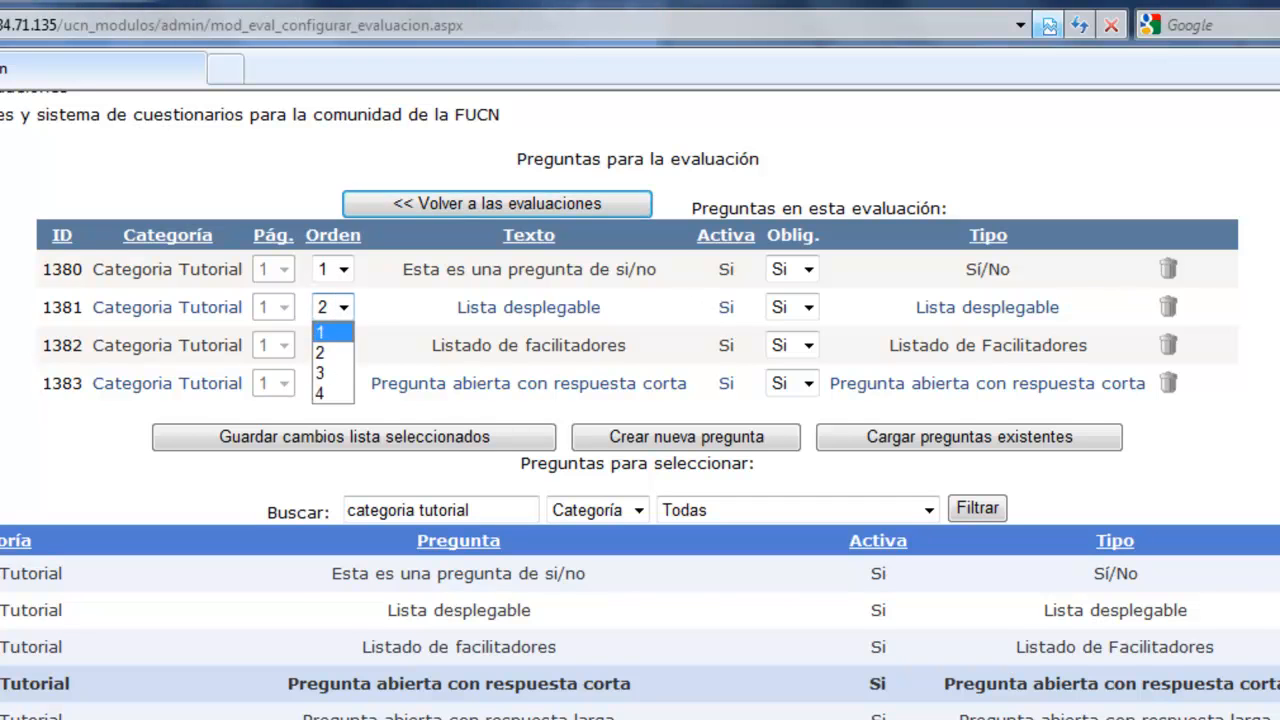
pyautogui.click(330, 331)
pyautogui.click(343, 345)
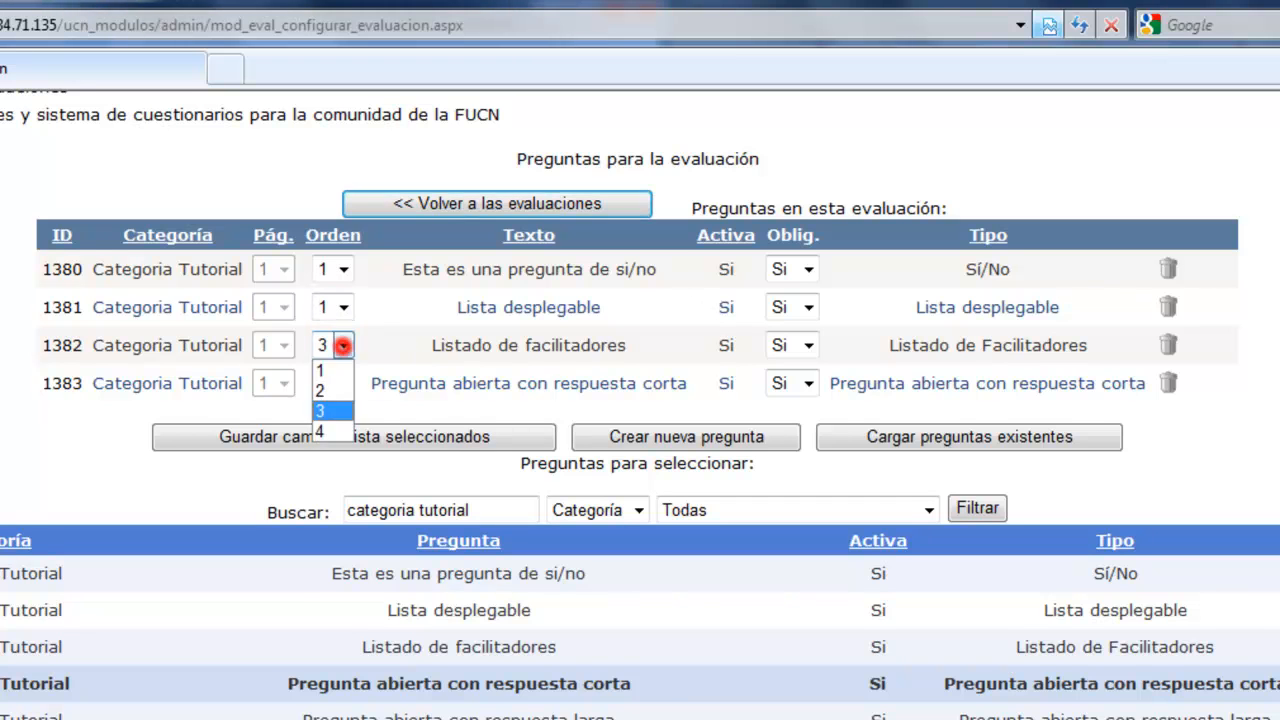
pyautogui.click(325, 389)
pyautogui.click(343, 268)
pyautogui.click(325, 334)
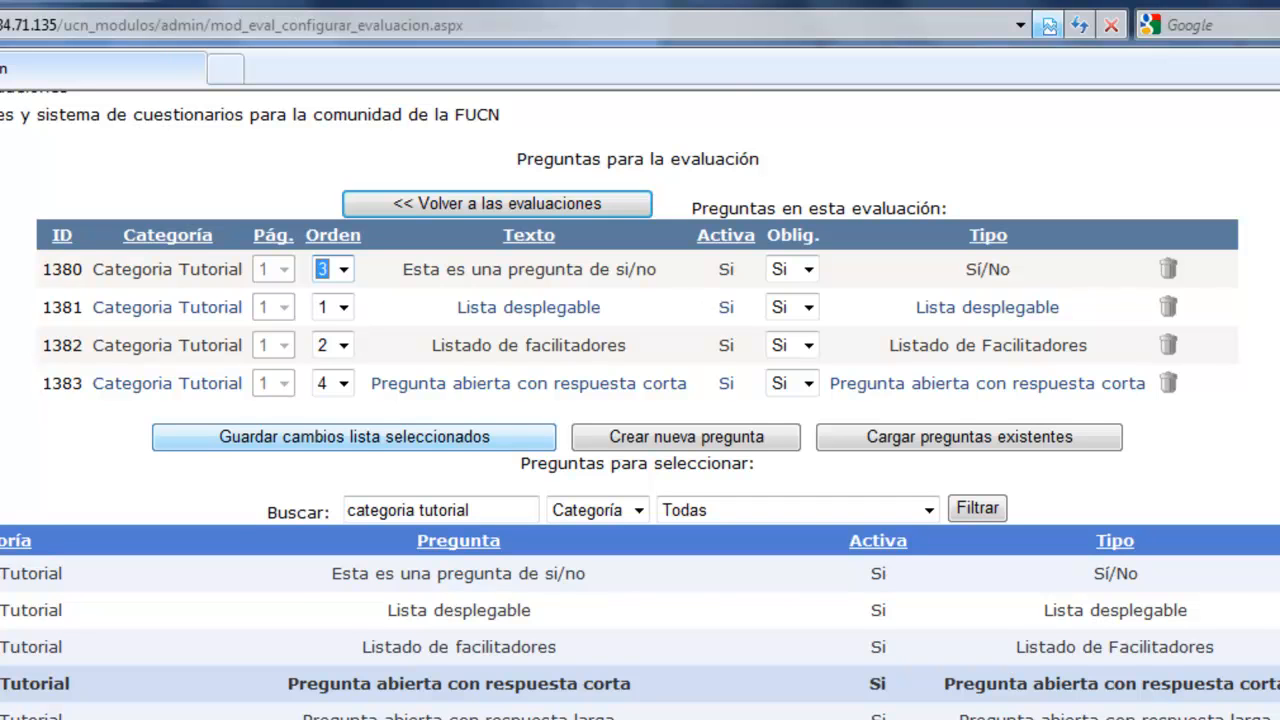
pyautogui.click(355, 436)
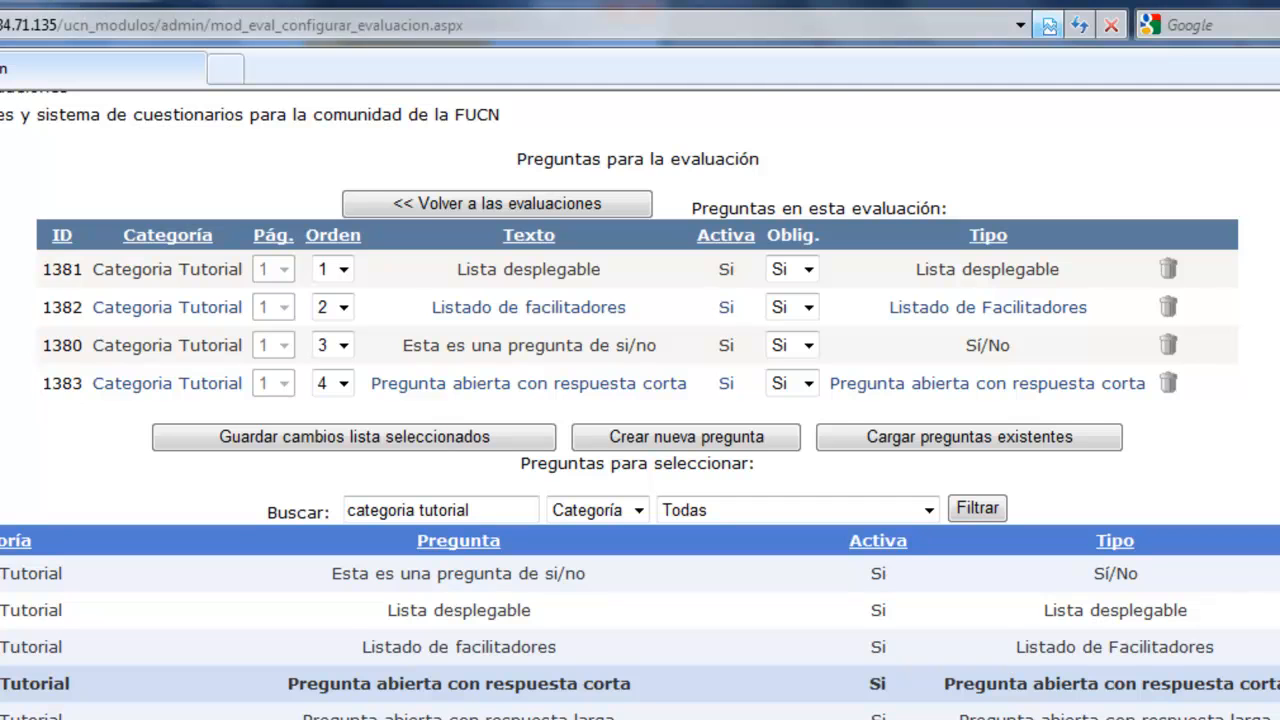
# Make the question "Listado de facilitadores" non-mandatory (Oblig. No) and save the selected list.
pyautogui.click(808, 306)
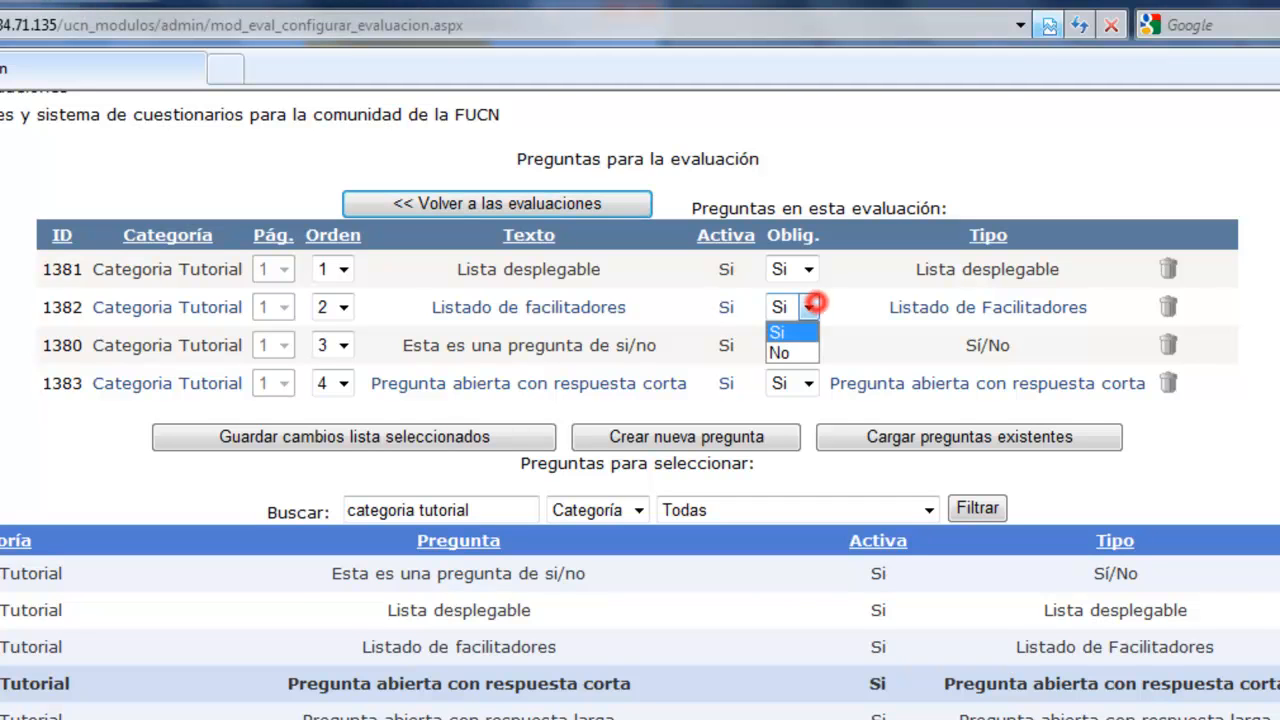
pyautogui.press('Down')
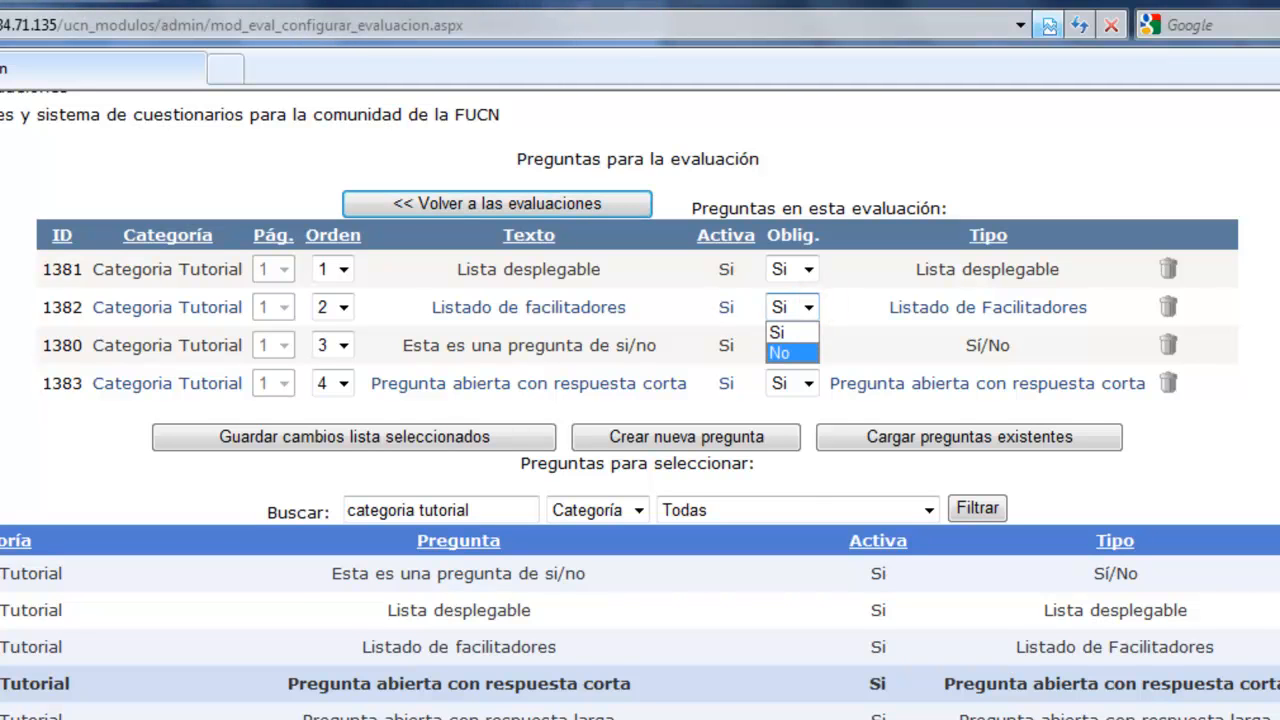
pyautogui.click(795, 350)
pyautogui.click(866, 349)
pyautogui.click(443, 440)
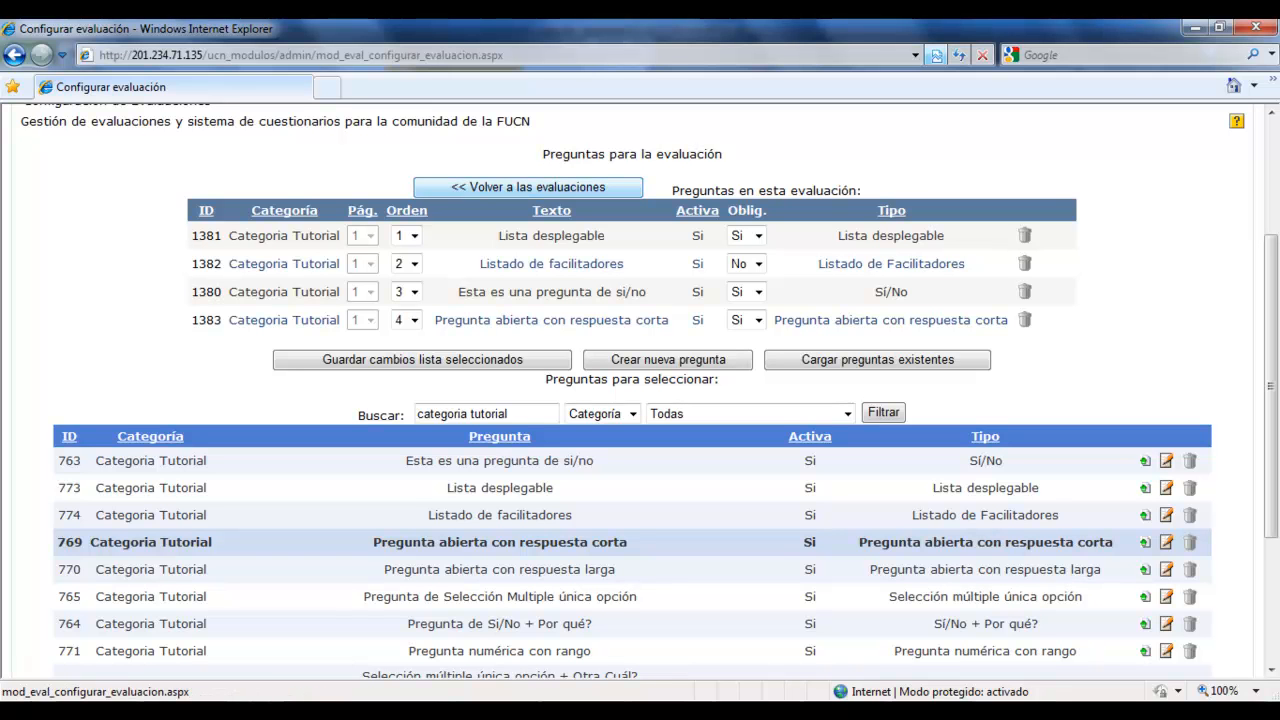
# Return to the list of evaluations and open "Encuesta Tutorial" for editing.
pyautogui.click(528, 187)
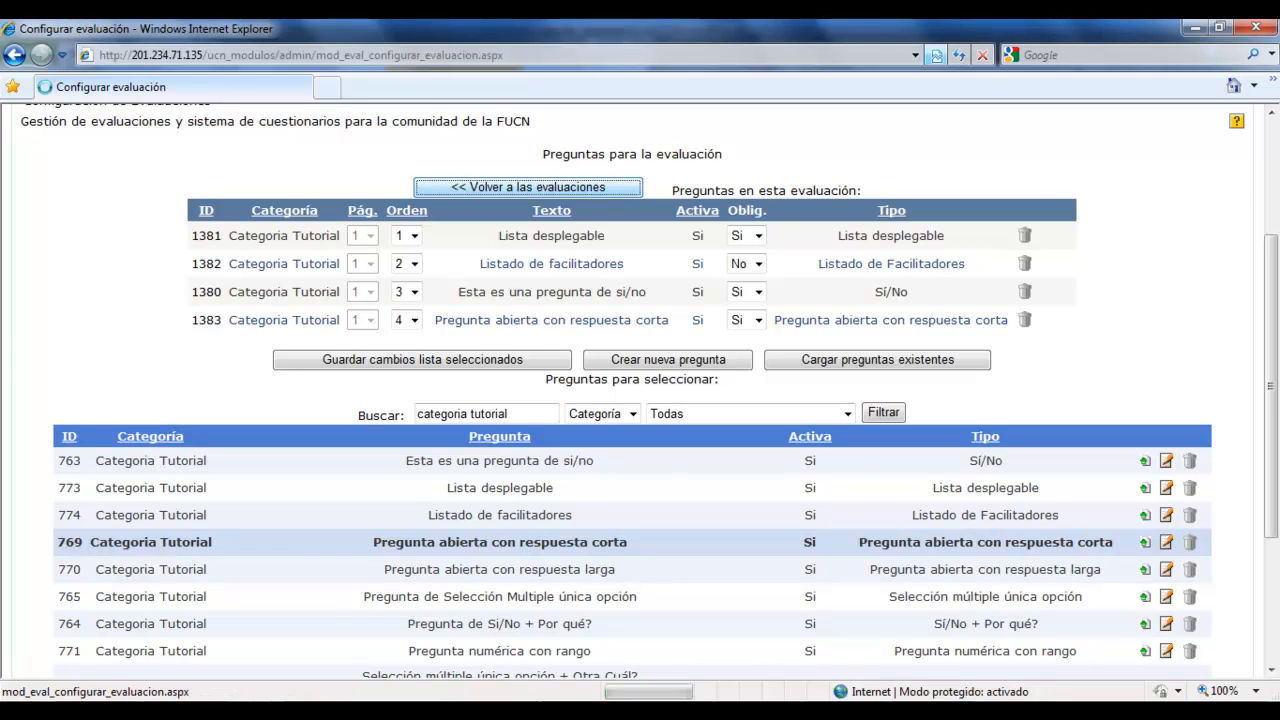
pyautogui.scroll(-5, 640, 390)
pyautogui.scroll(-3, 640, 390)
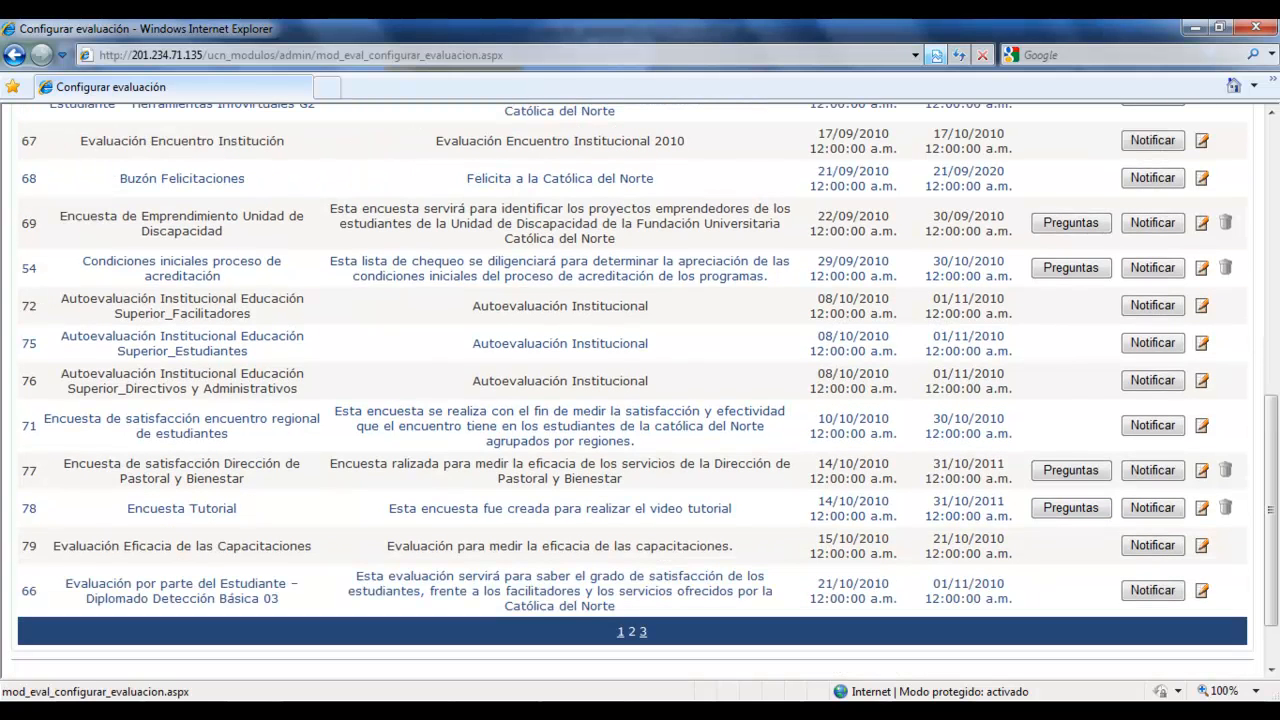
pyautogui.click(1202, 510)
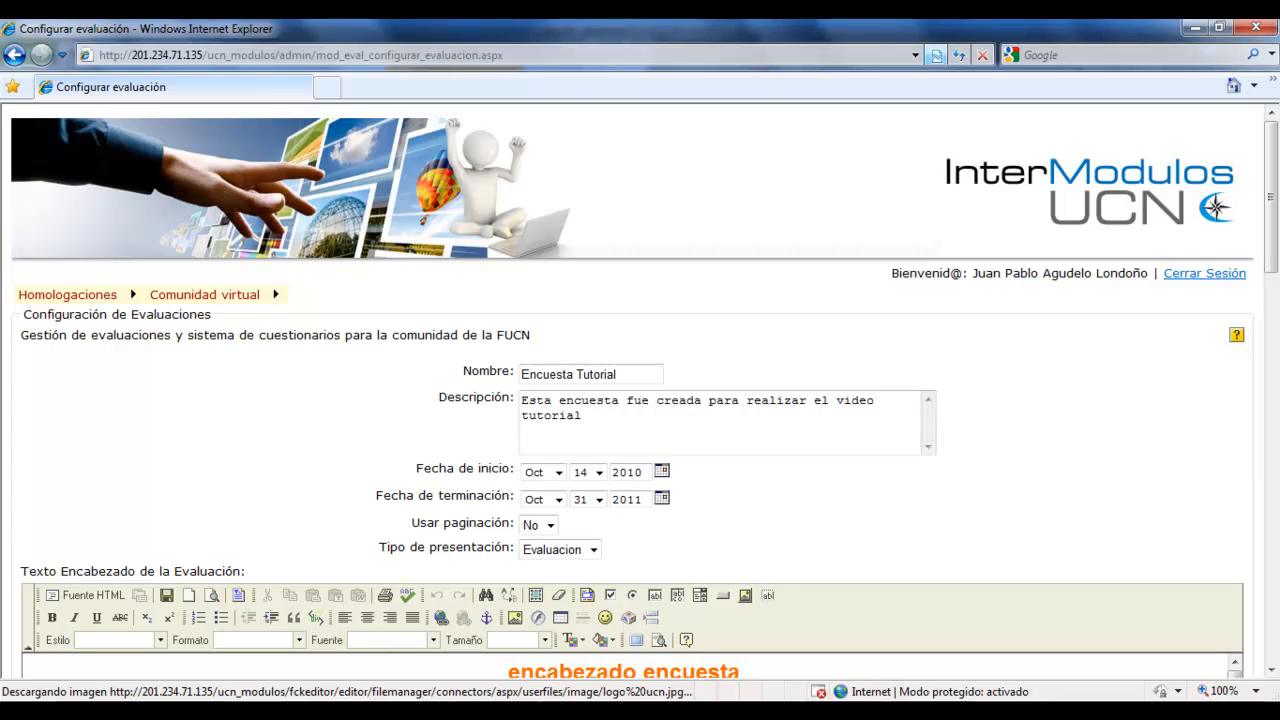
# Set Usar paginación to Si for the evaluation and save it.
pyautogui.click(549, 525)
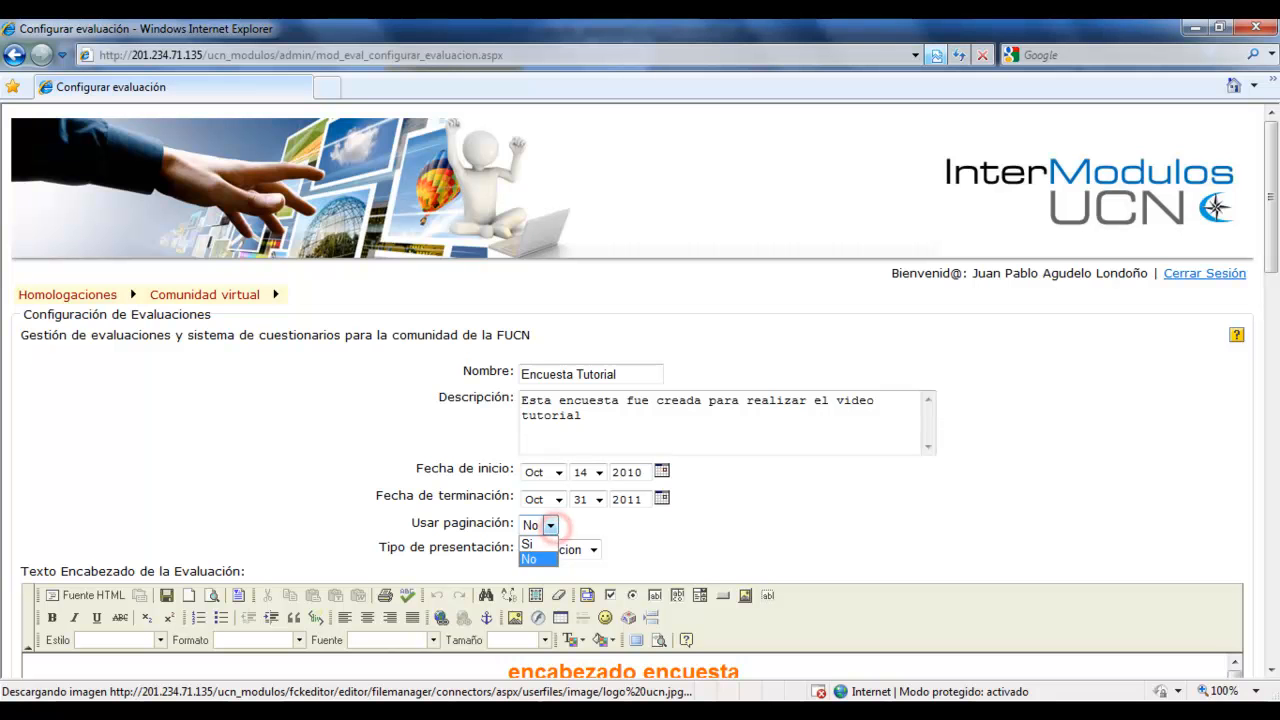
pyautogui.click(530, 543)
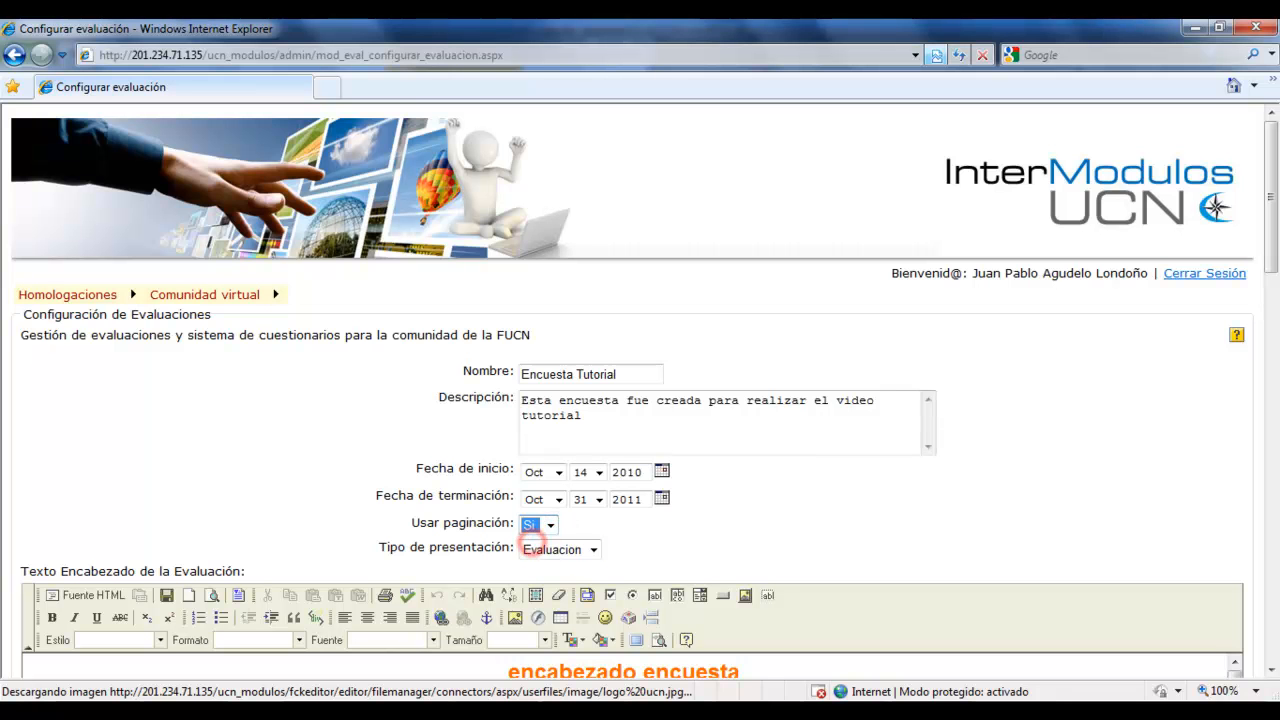
pyautogui.scroll(-15, 640, 400)
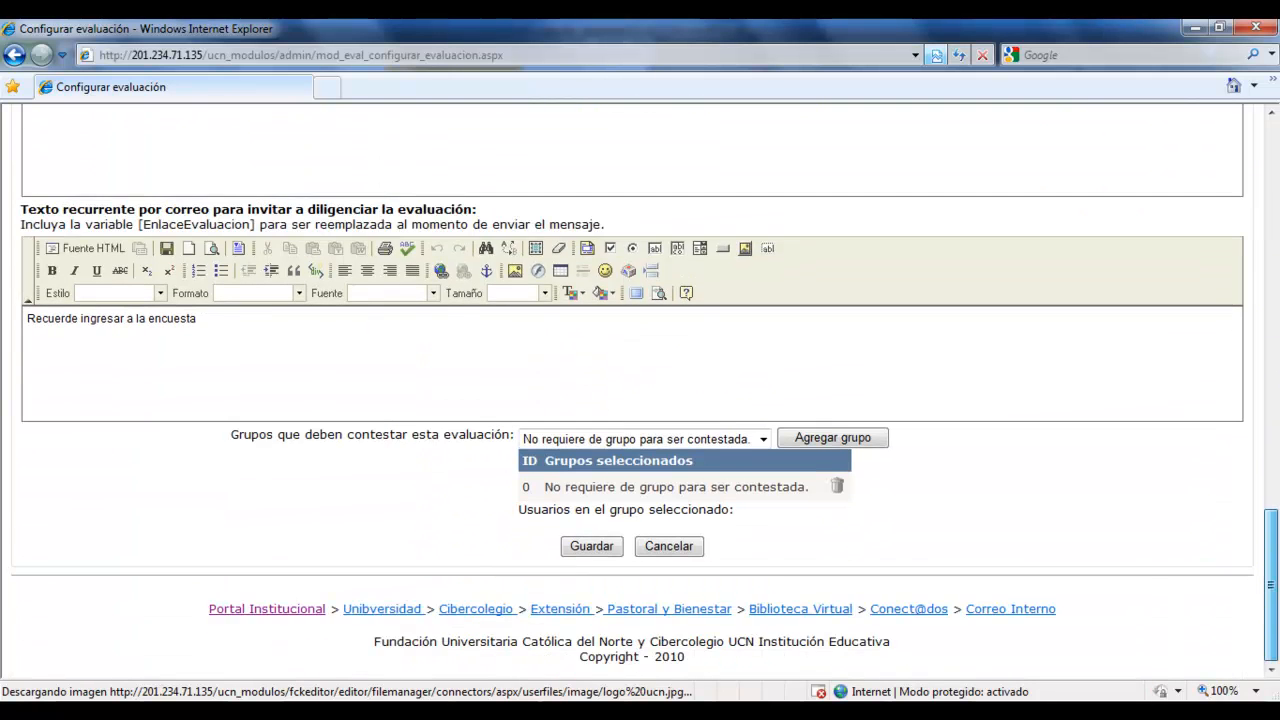
pyautogui.click(591, 546)
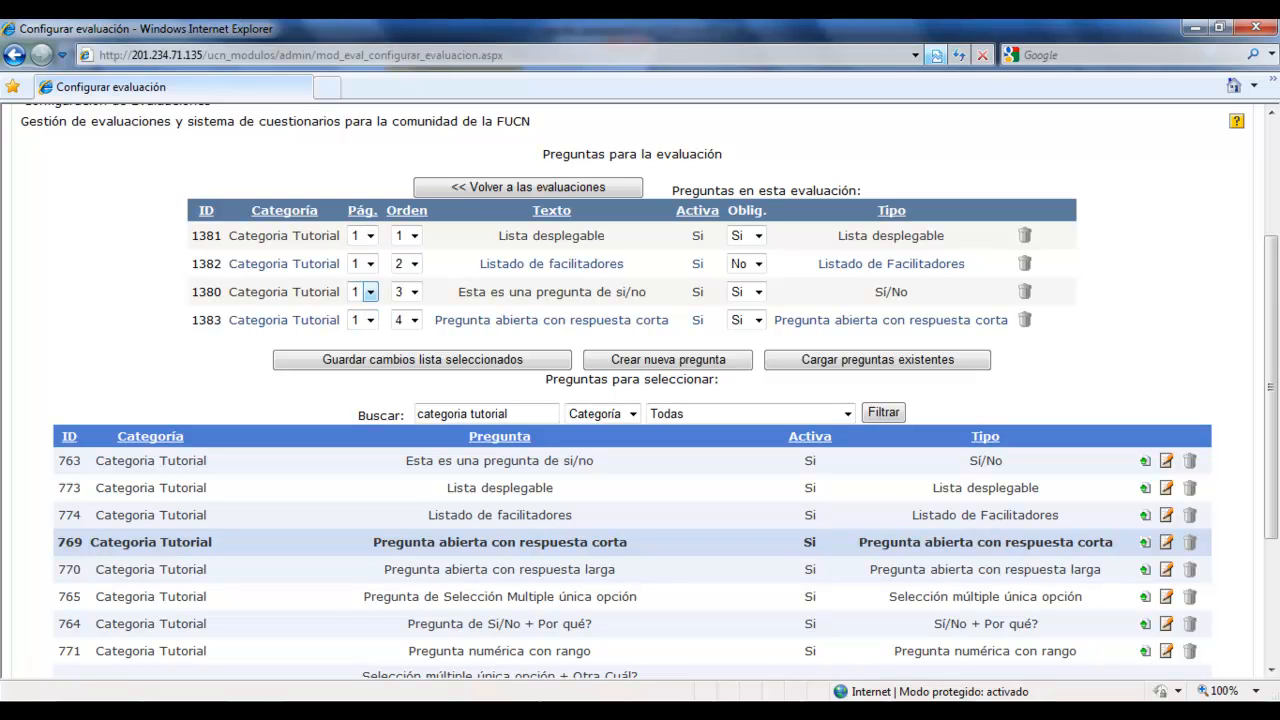
# Assign "Esta es una pregunta de si/no" and "Pregunta abierta con respuesta corta" to page 2.
pyautogui.click(370, 291)
pyautogui.click(369, 320)
pyautogui.click(369, 320)
pyautogui.click(357, 352)
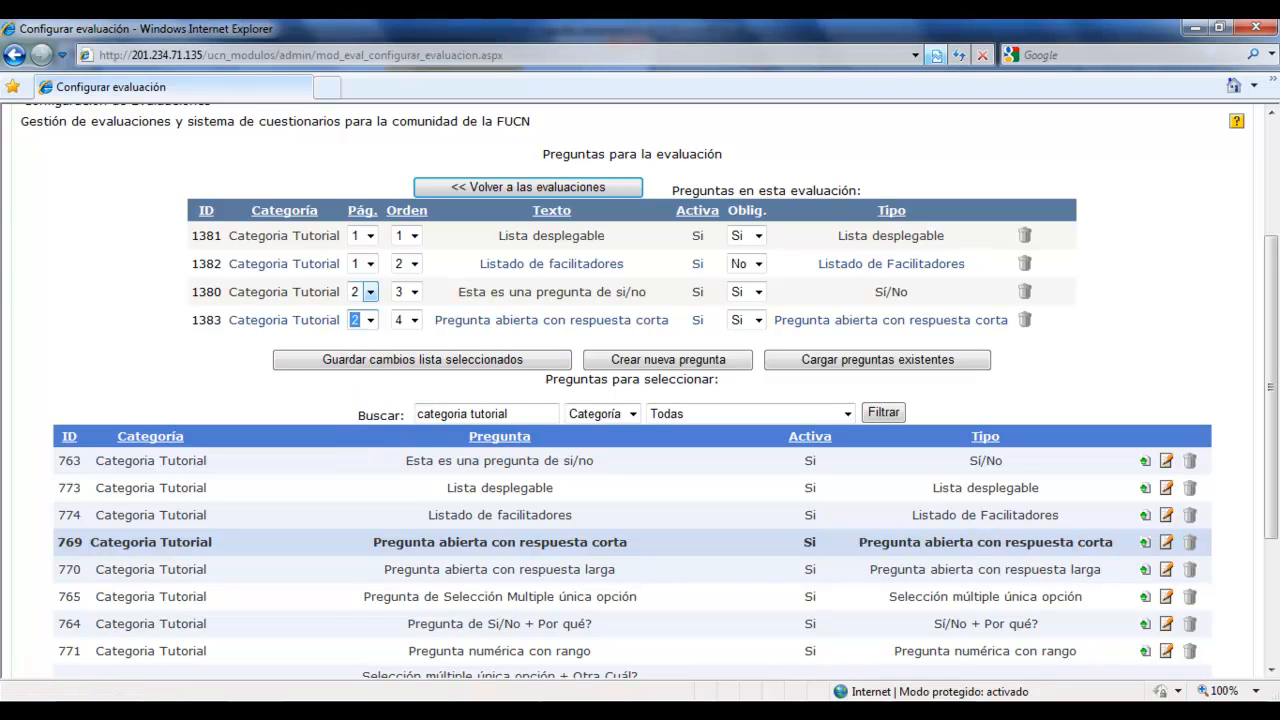
# Set the order of the two page 2 questions to 1 for the yes/no question and 2 for the short-answer one, and save the list.
pyautogui.click(415, 292)
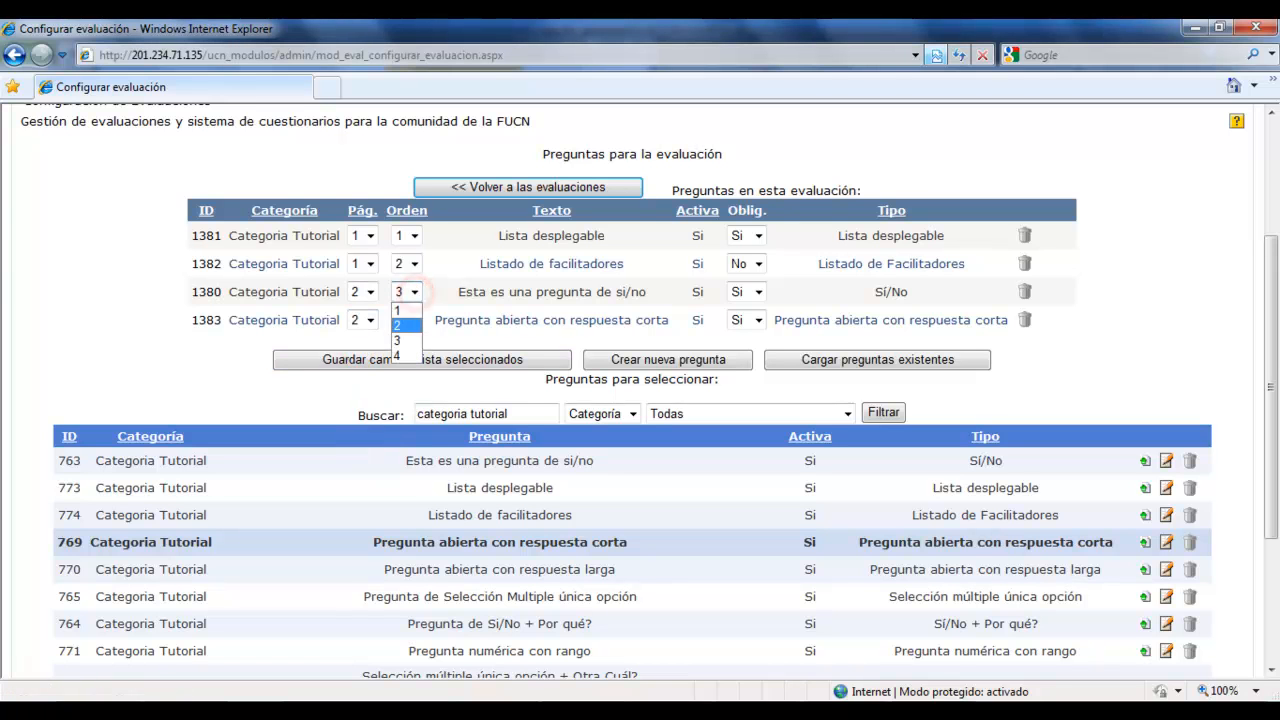
pyautogui.click(398, 310)
pyautogui.click(415, 320)
pyautogui.click(397, 353)
pyautogui.click(505, 360)
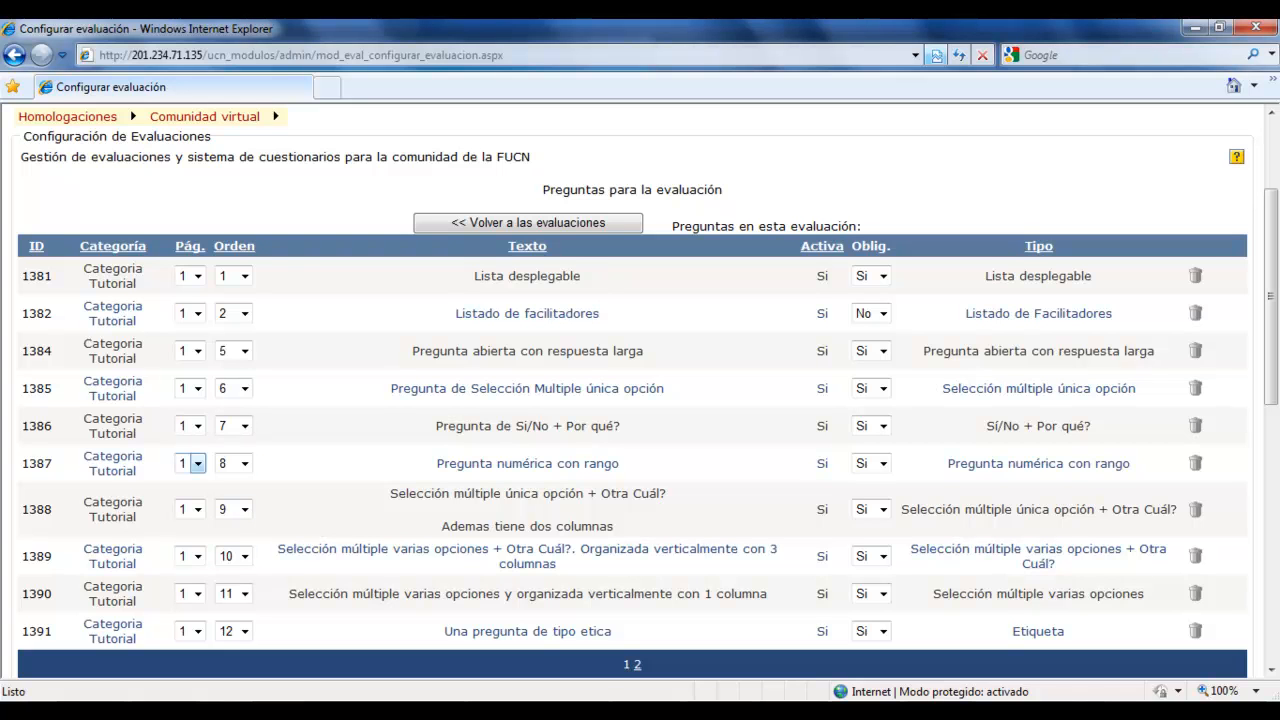
# Assign "Pregunta abierta con respuesta larga" to page 3 with order 1.
pyautogui.click(190, 351)
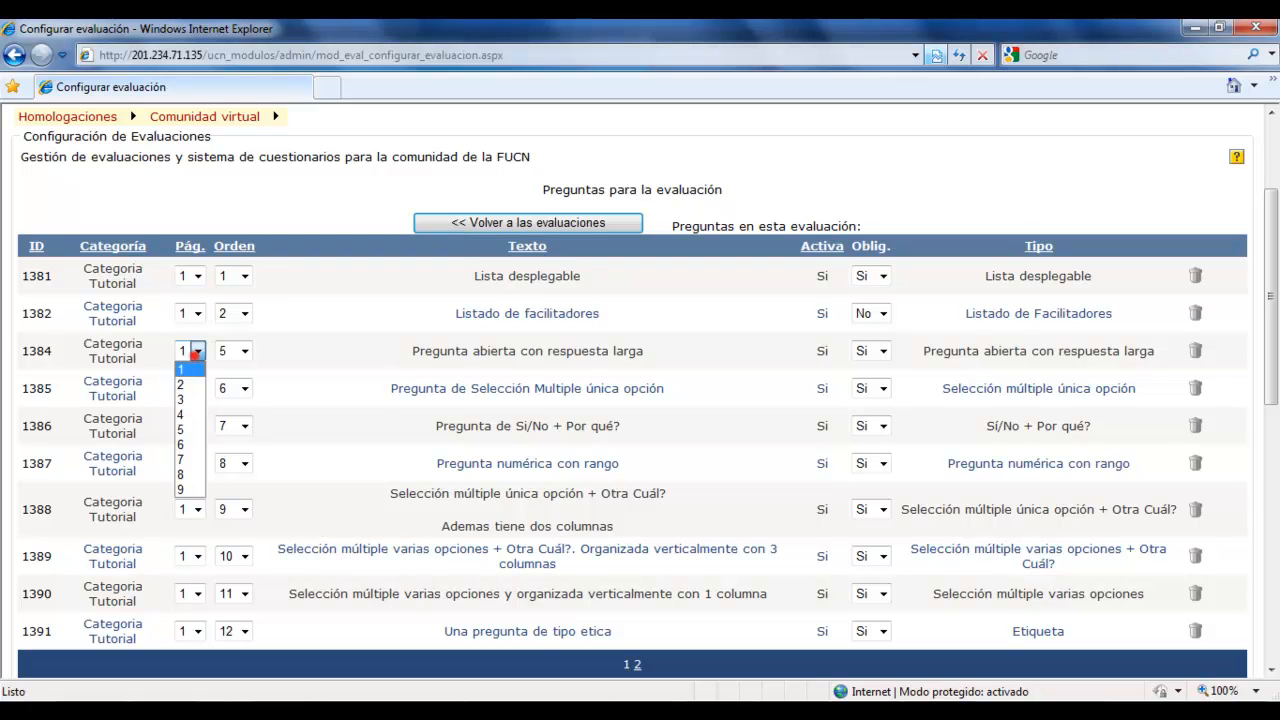
pyautogui.click(187, 398)
pyautogui.click(223, 350)
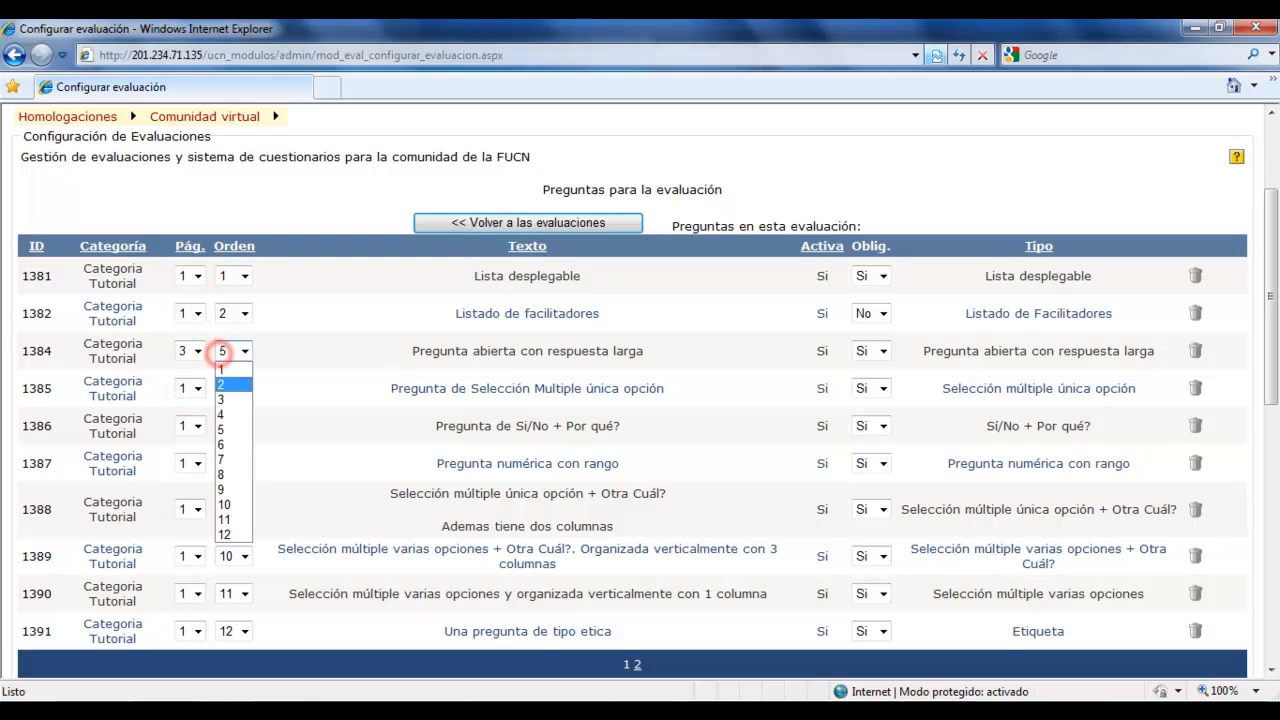
pyautogui.click(228, 372)
# Assign "Pregunta de Selección Multiple única opción" to page 3 with order 2.
pyautogui.click(195, 388)
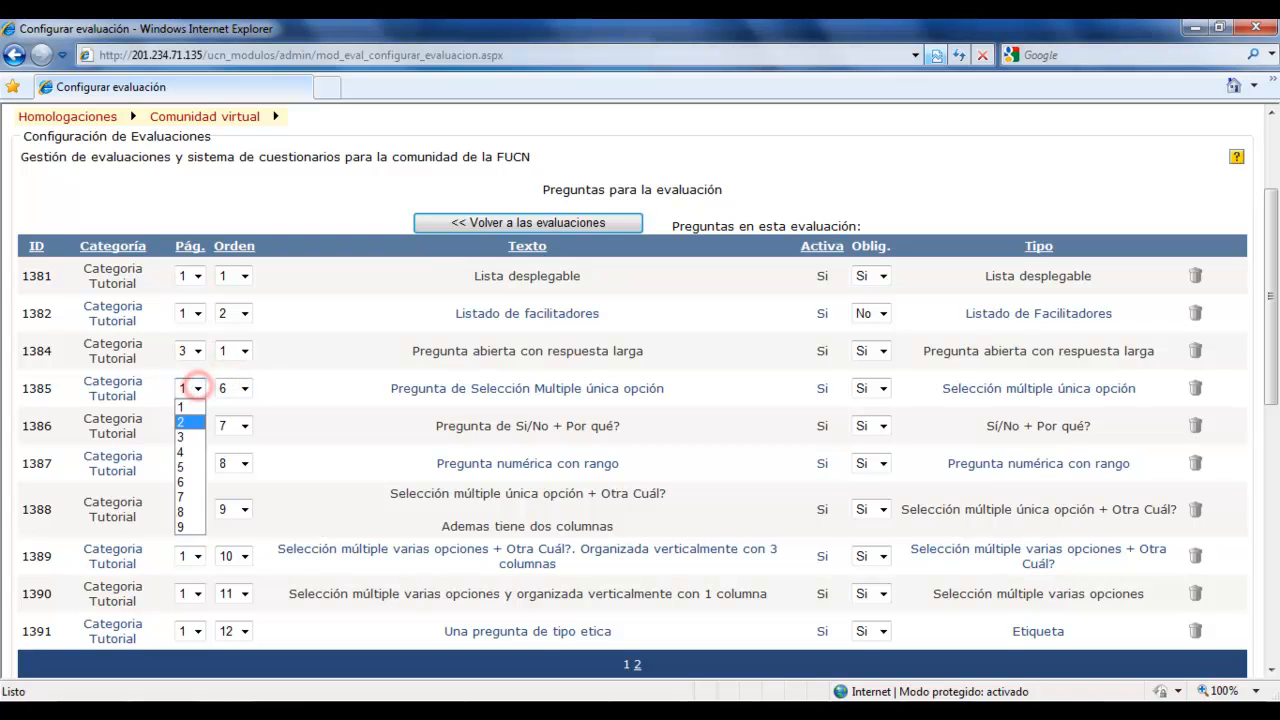
pyautogui.click(190, 431)
pyautogui.click(232, 388)
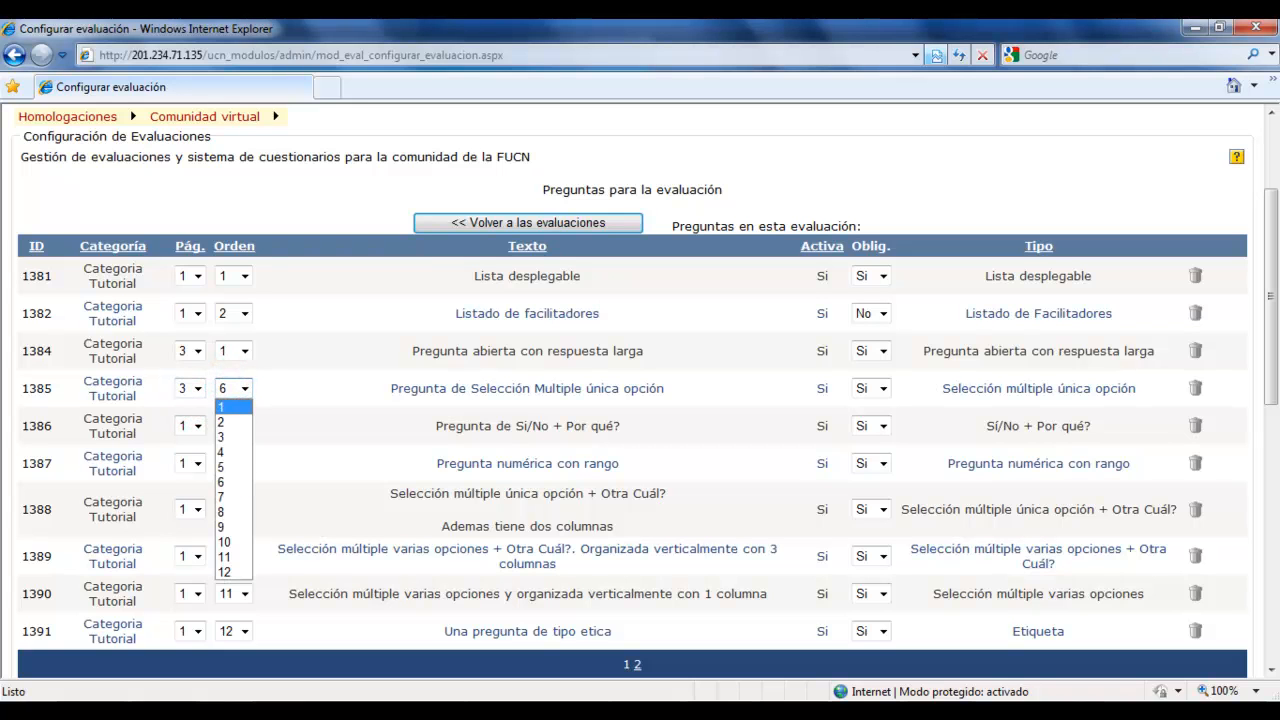
pyautogui.click(221, 406)
pyautogui.click(190, 426)
pyautogui.click(228, 393)
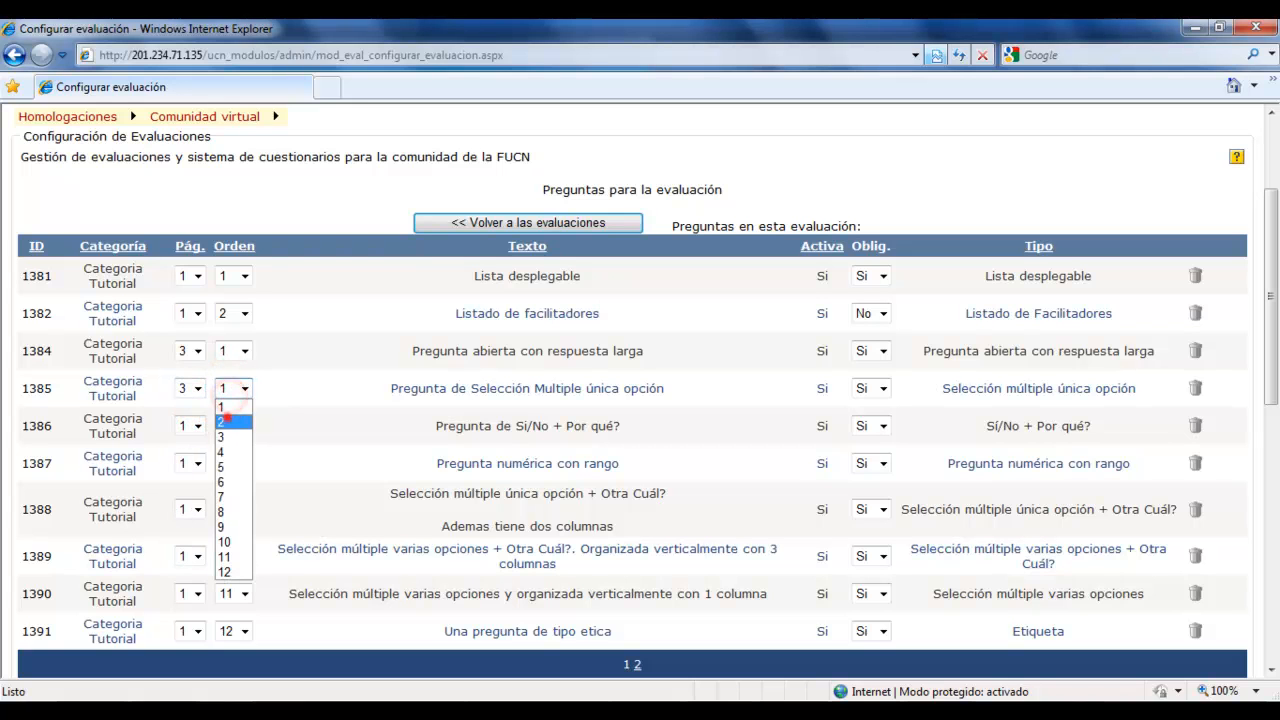
pyautogui.click(222, 421)
# Assign "Pregunta de Si/No + Por qué?" to page 3 with order 3.
pyautogui.click(190, 426)
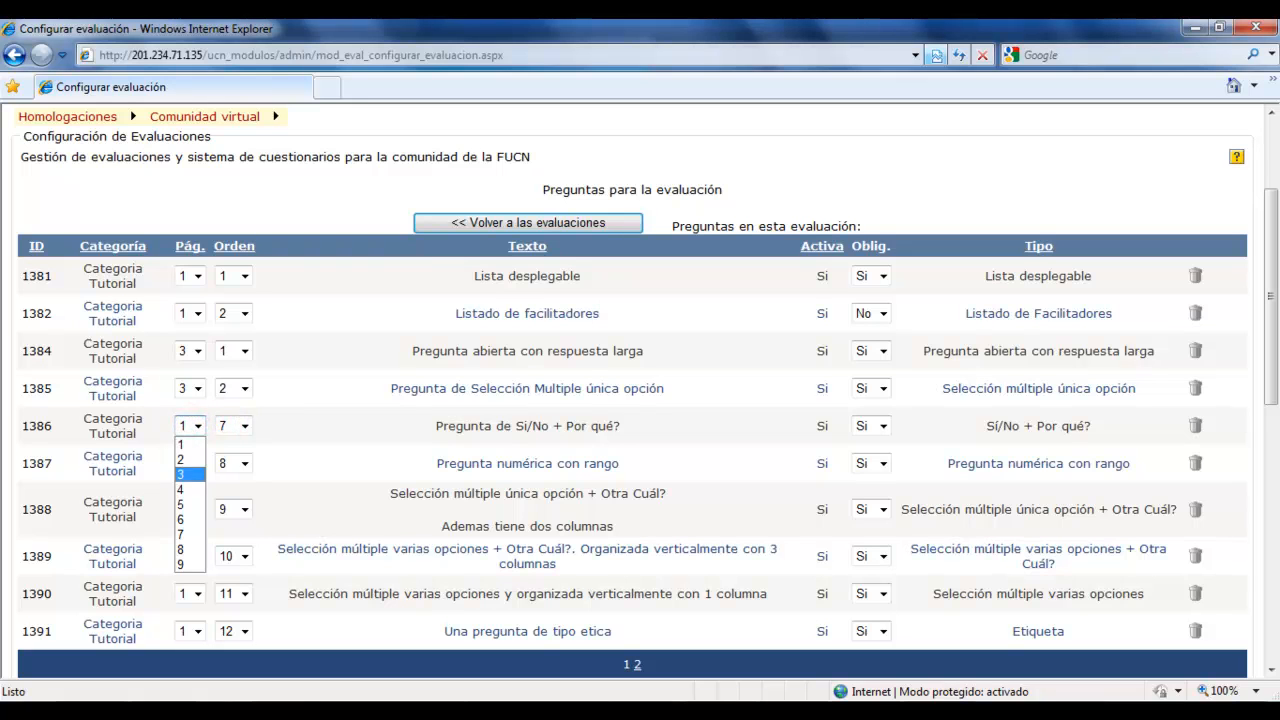
pyautogui.click(185, 474)
pyautogui.click(243, 425)
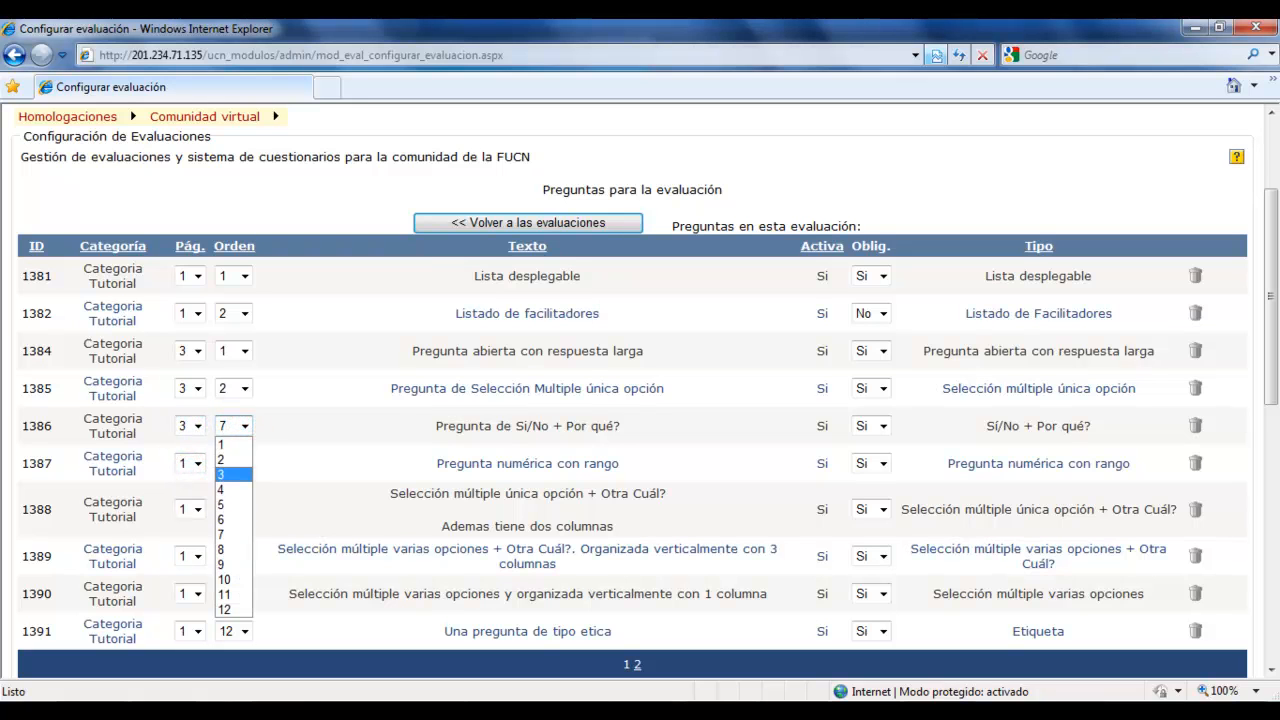
pyautogui.click(226, 474)
# Assign "Pregunta numérica con rango" to page 4 with order 1.
pyautogui.click(190, 463)
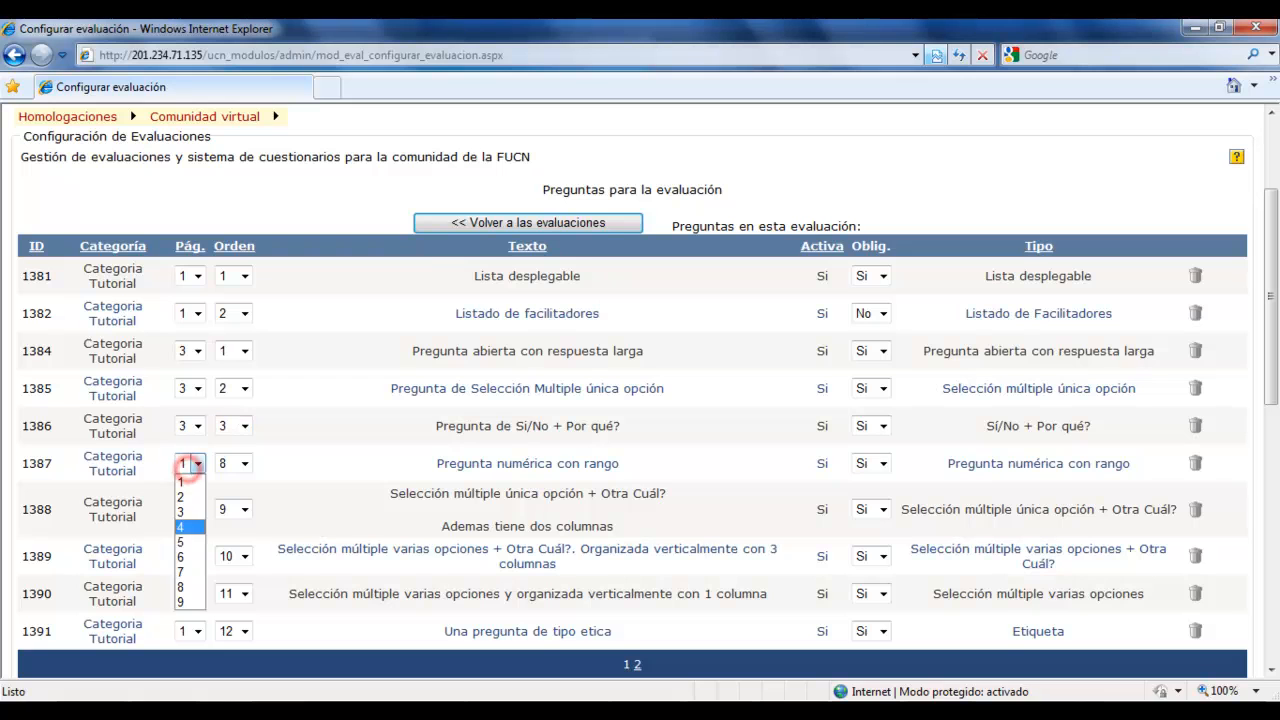
pyautogui.click(190, 527)
pyautogui.click(237, 463)
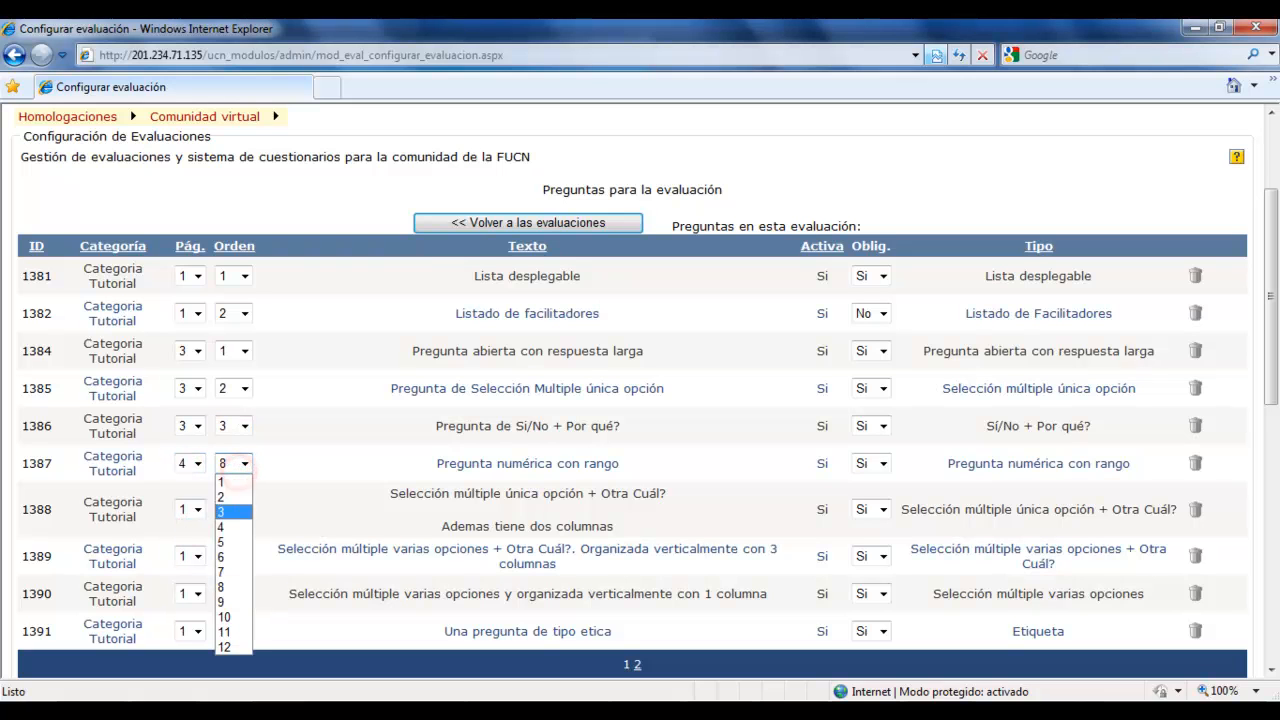
pyautogui.click(222, 482)
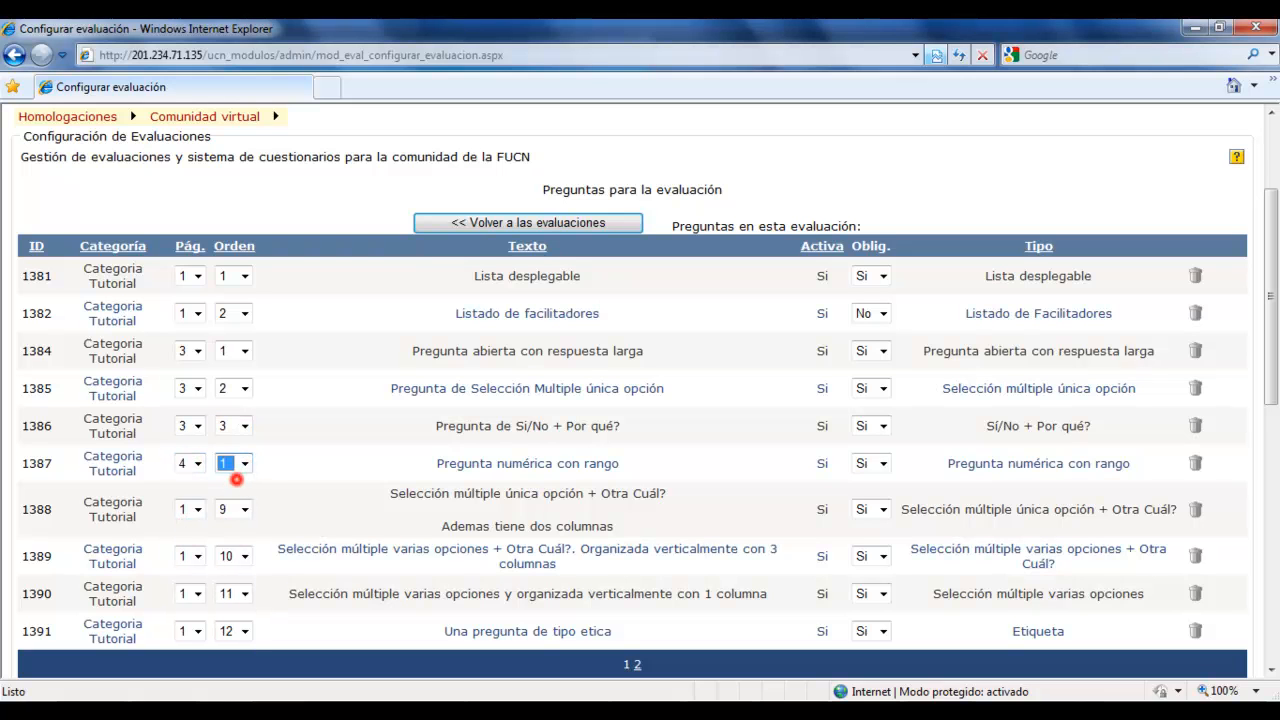
# Assign the two-column "Selección múltiple única opción + Otra Cuál?" question to page 4 with order 2.
pyautogui.click(190, 509)
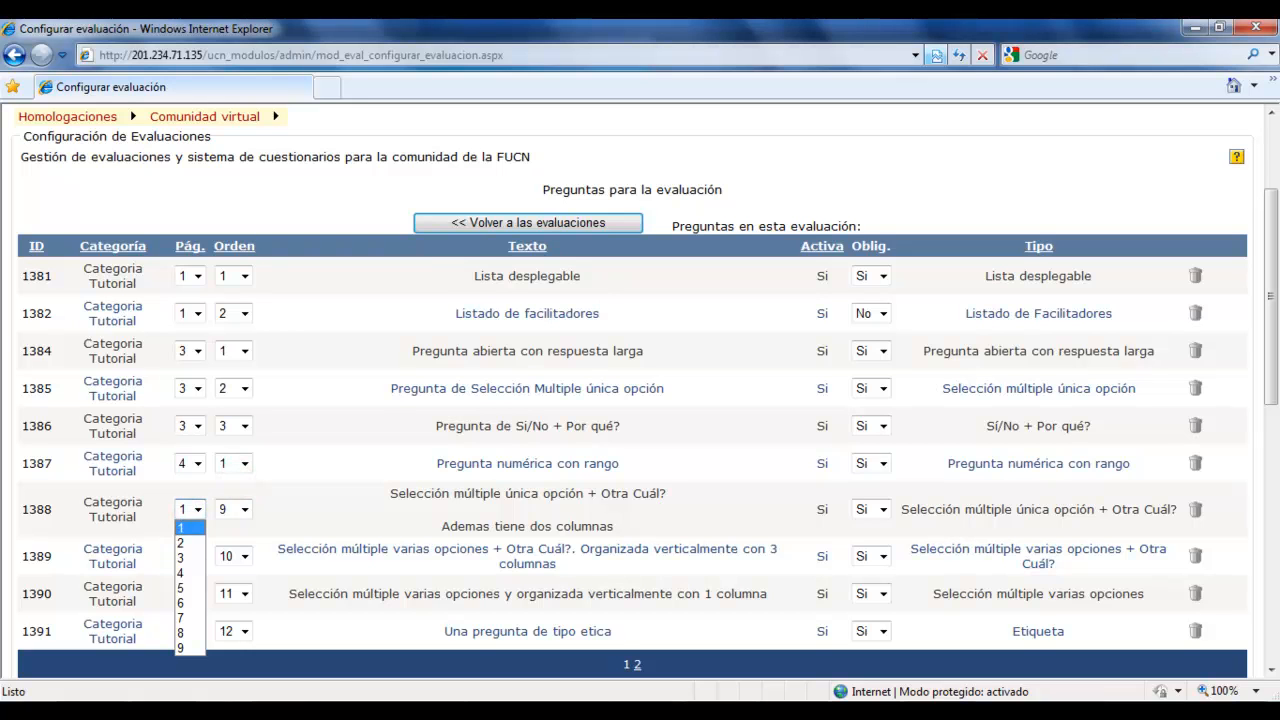
pyautogui.click(189, 557)
pyautogui.click(190, 509)
pyautogui.click(190, 572)
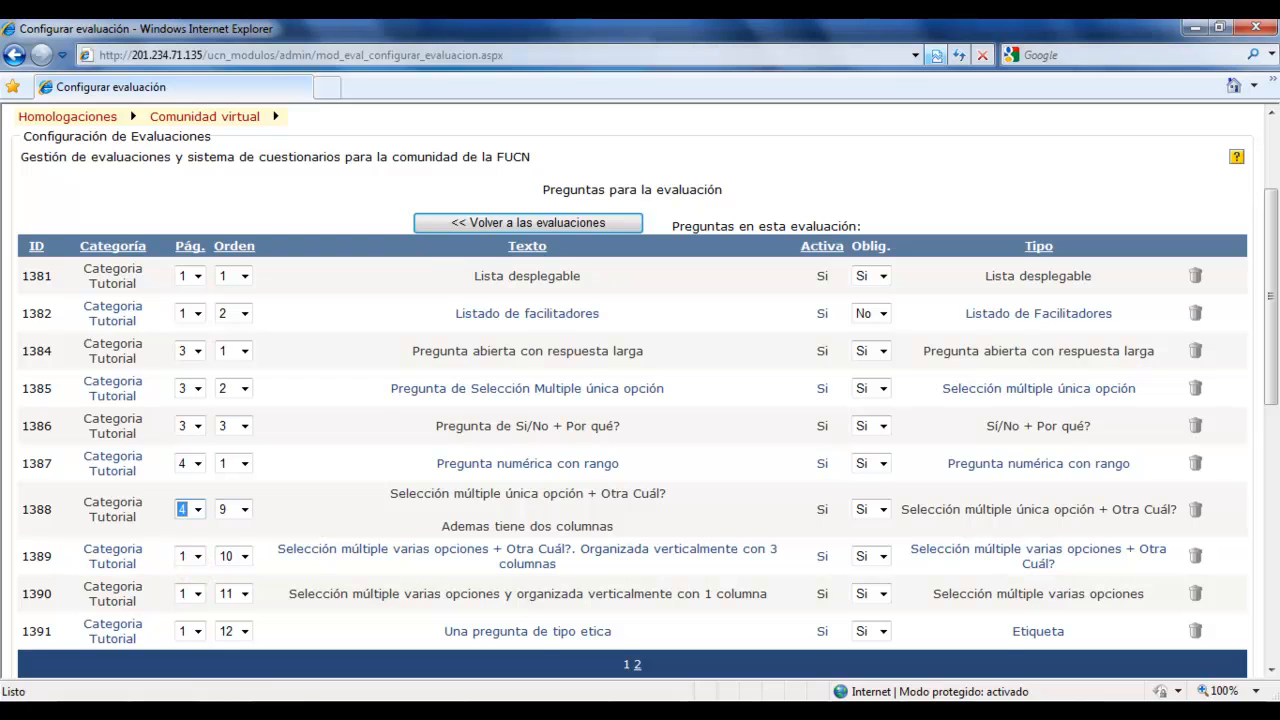
pyautogui.click(240, 510)
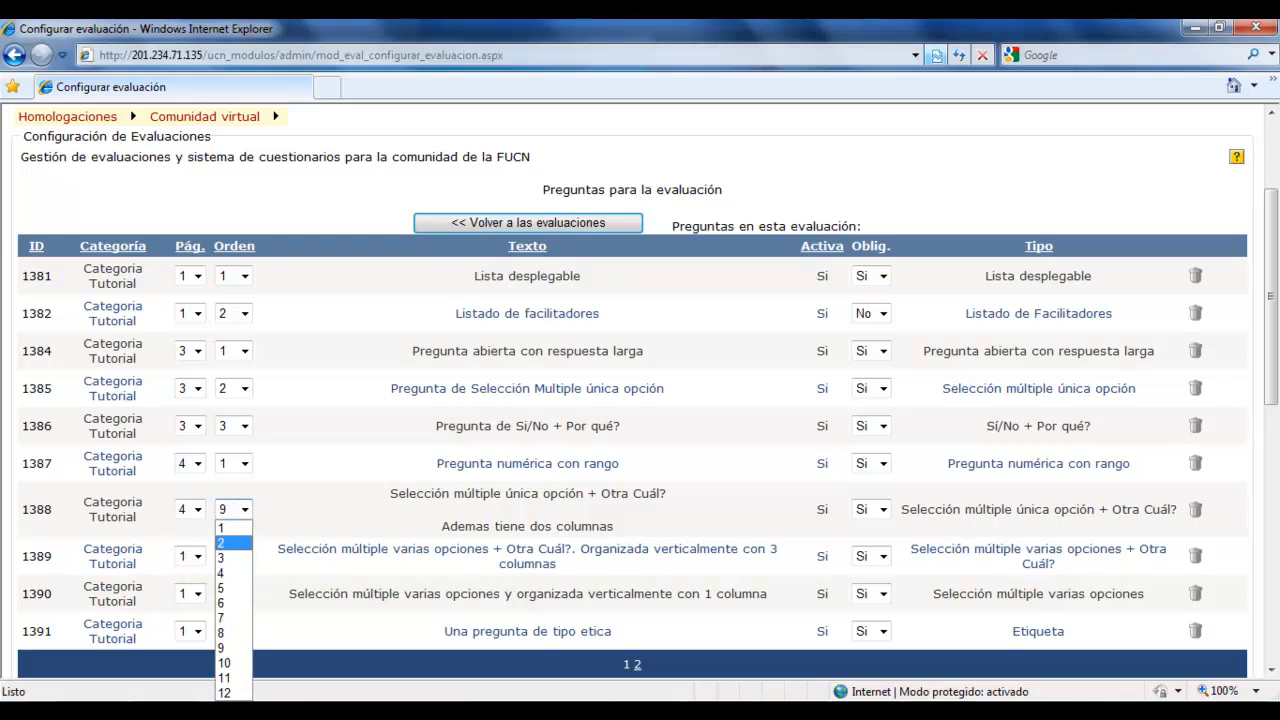
pyautogui.click(224, 543)
# Assign the three-column "Selección múltiple varias opciones + Otra Cuál?" question to page 2 with order 5 and save the list.
pyautogui.click(188, 558)
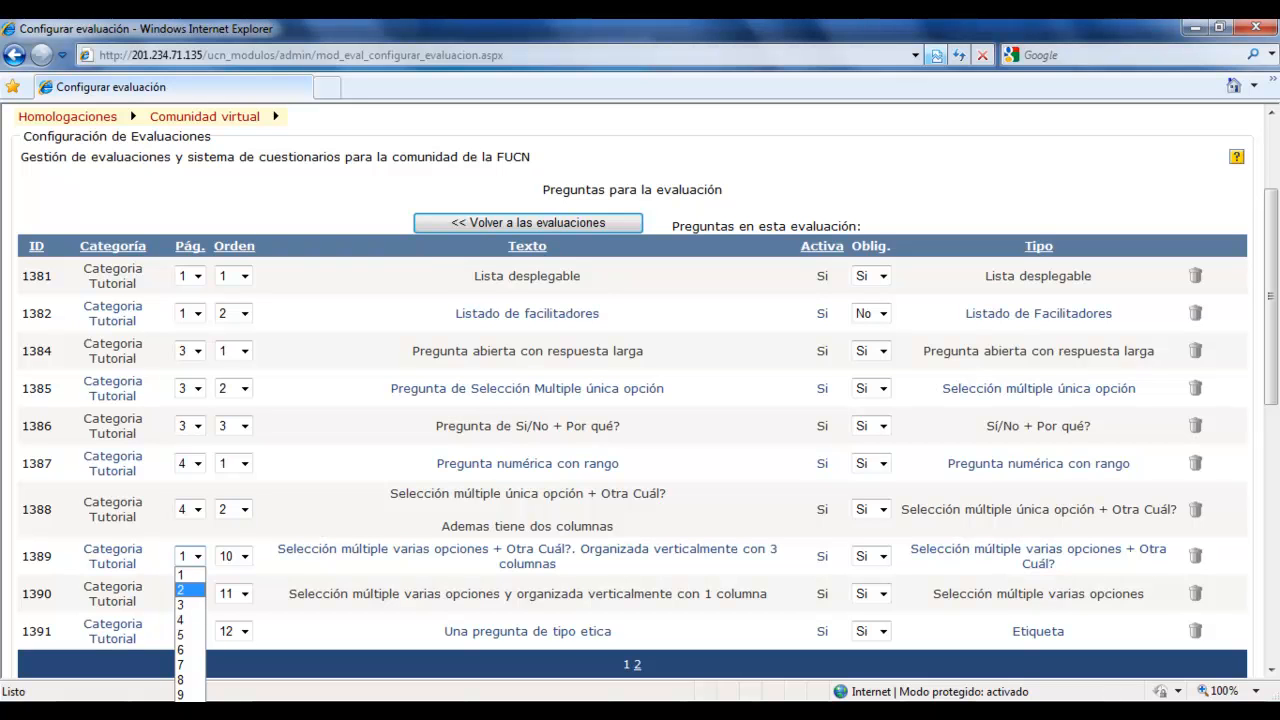
pyautogui.click(182, 590)
pyautogui.click(234, 556)
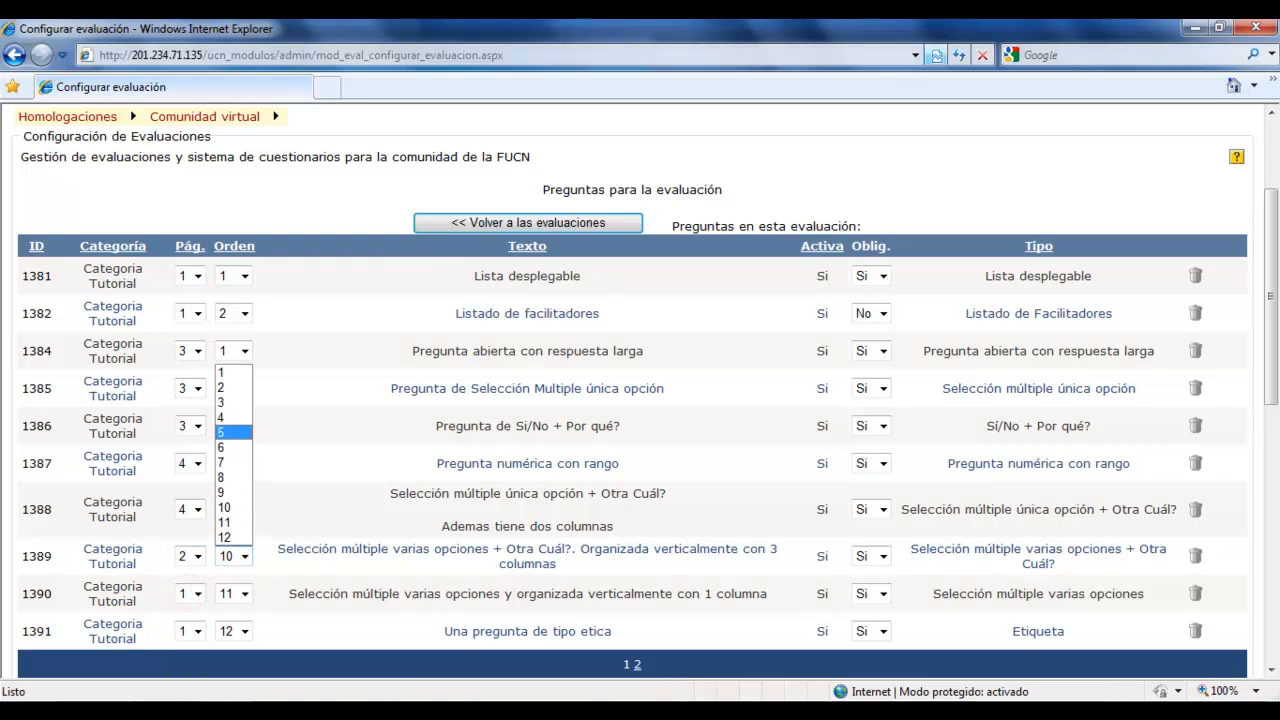
pyautogui.click(233, 432)
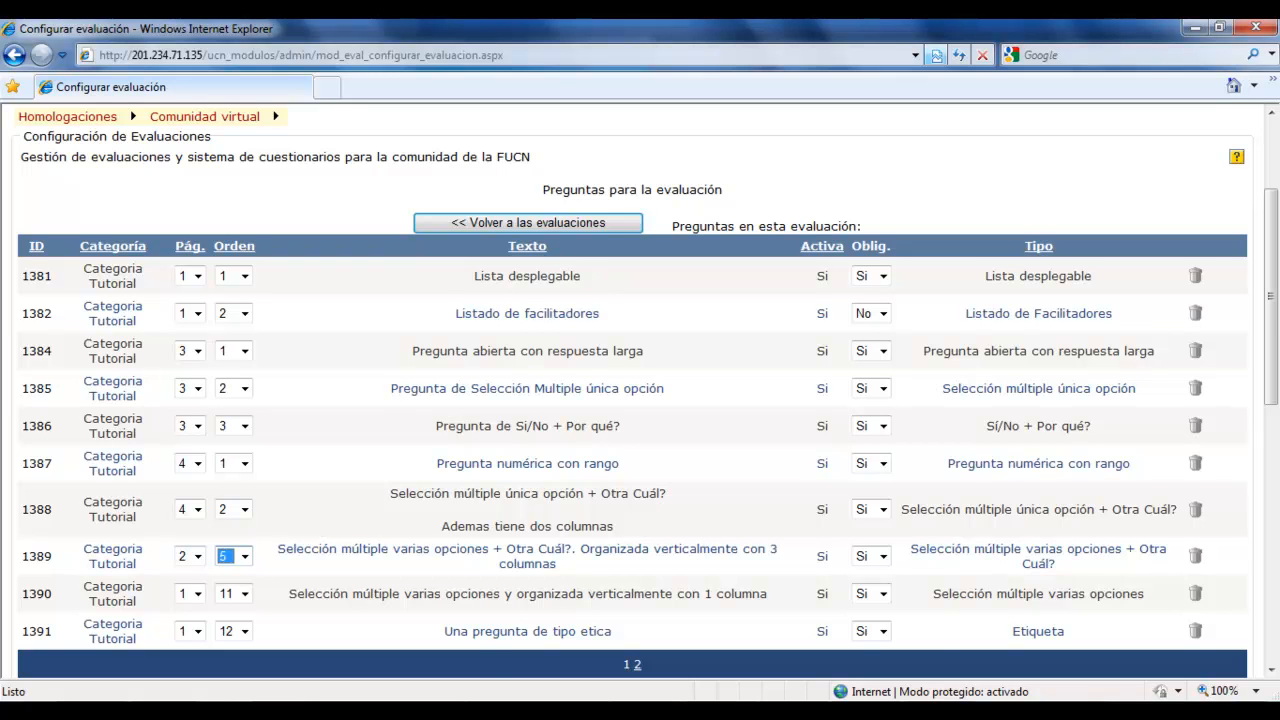
pyautogui.scroll(-1, 632, 400)
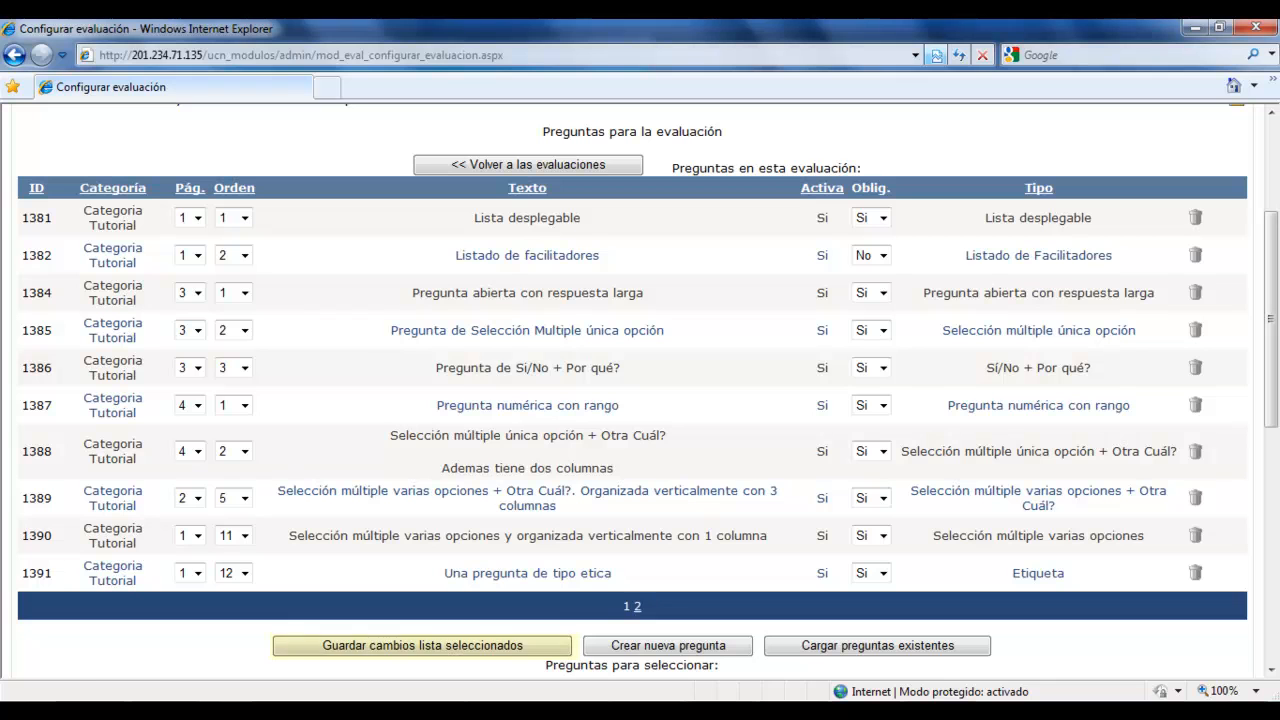
pyautogui.click(370, 645)
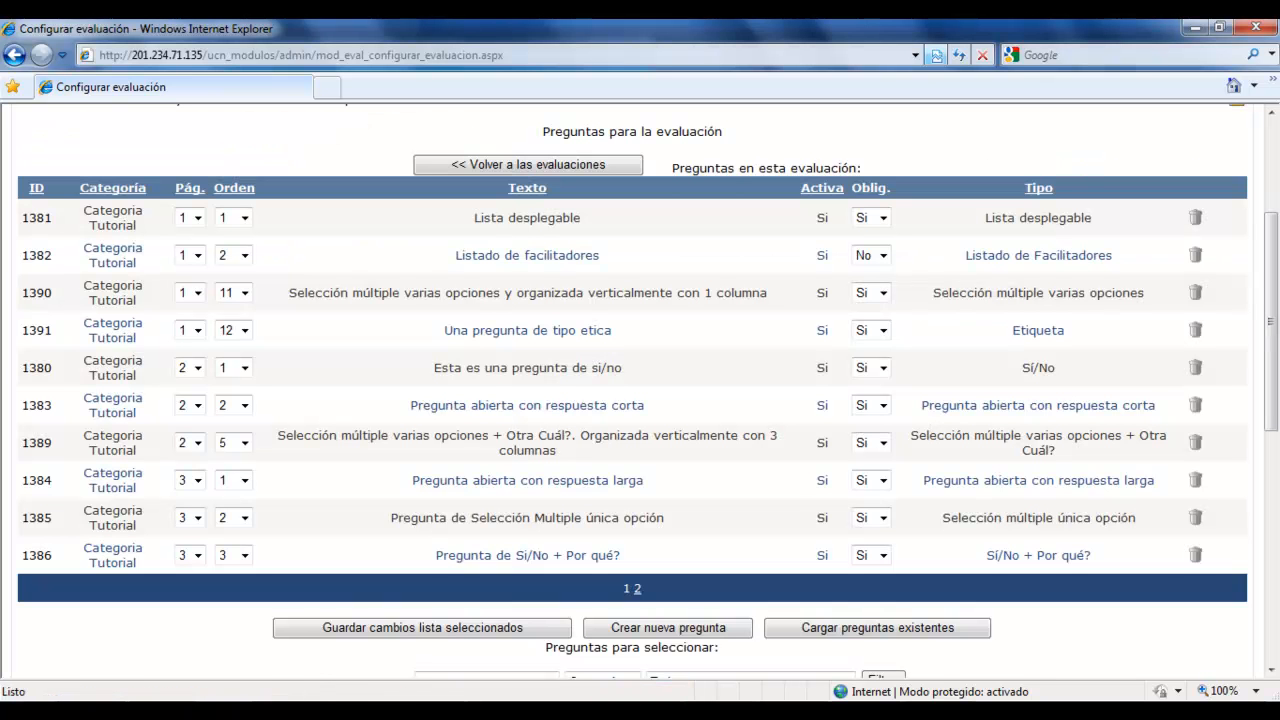
# View the second pages of the assigned and available question lists, and remove "Una pregunta de tipo etica" from the evaluation.
pyautogui.click(637, 589)
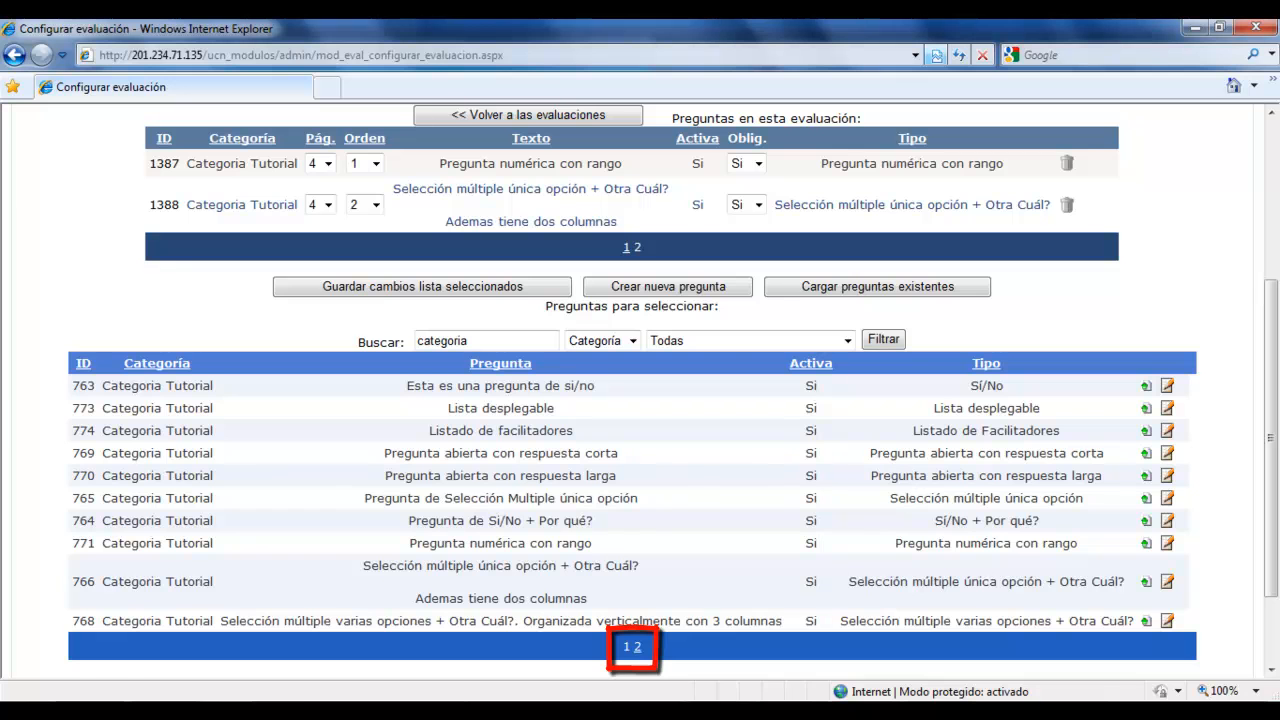
pyautogui.click(637, 647)
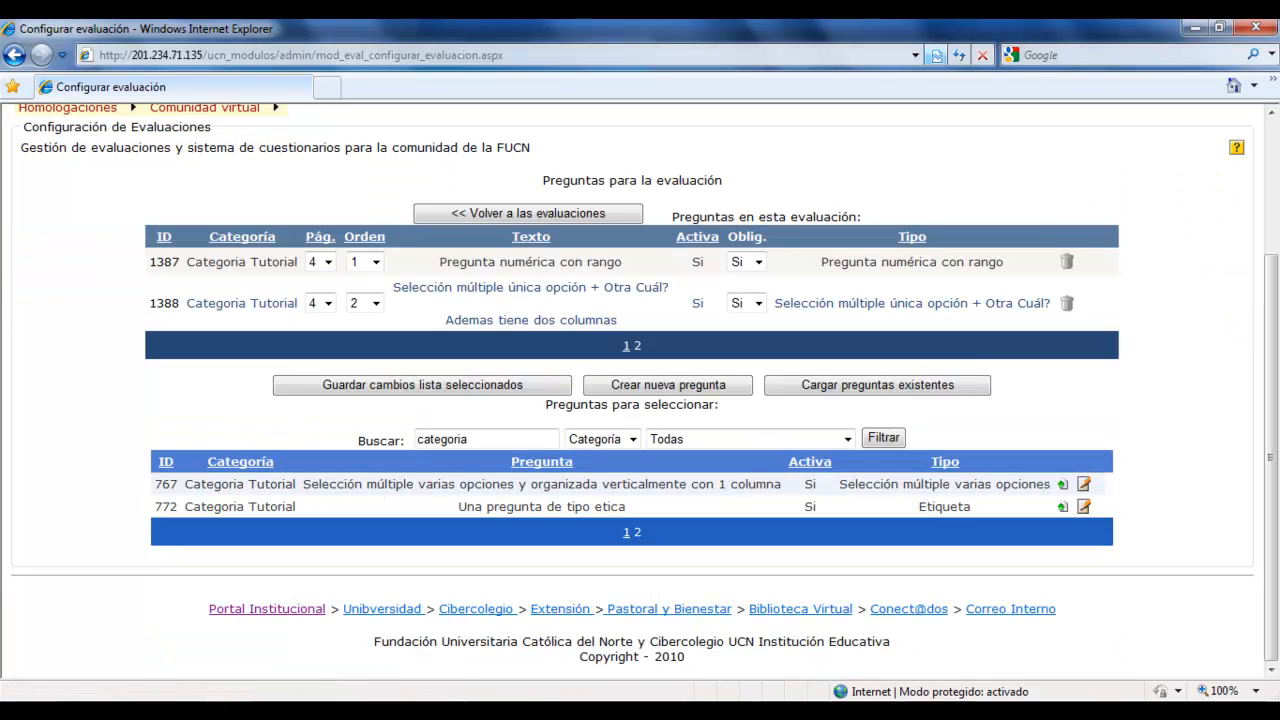
pyautogui.click(626, 346)
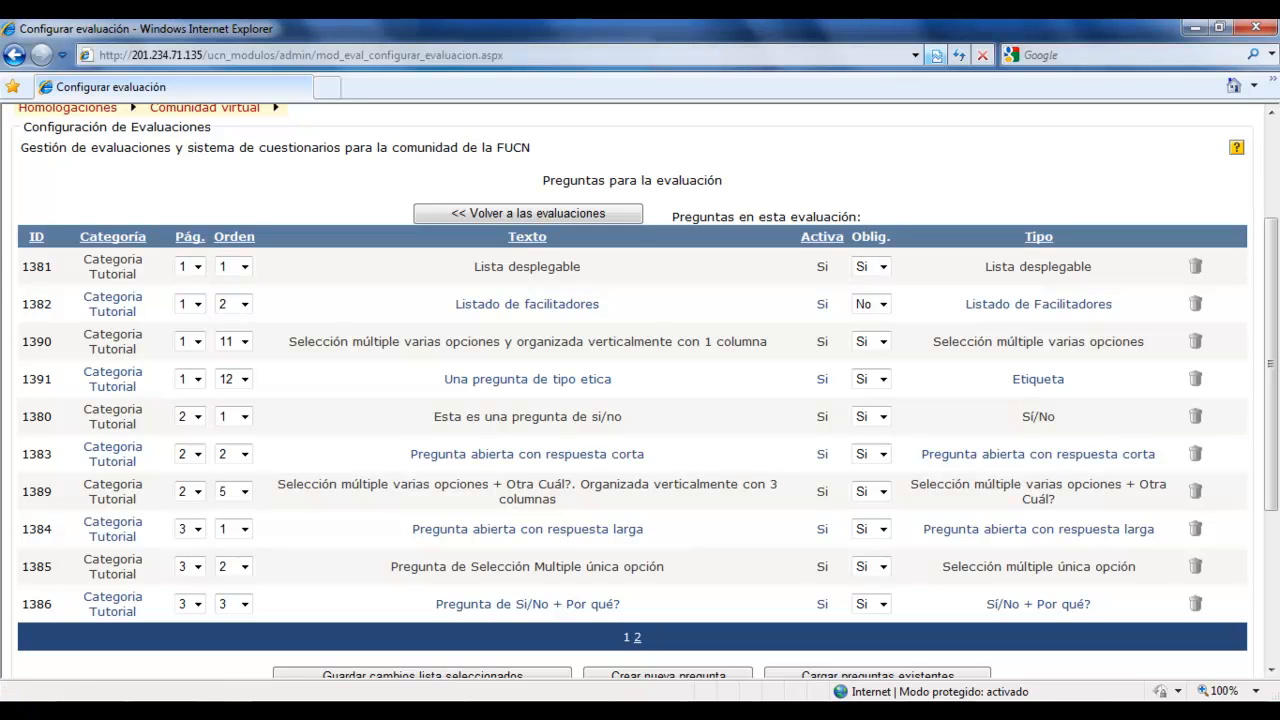
pyautogui.click(1195, 378)
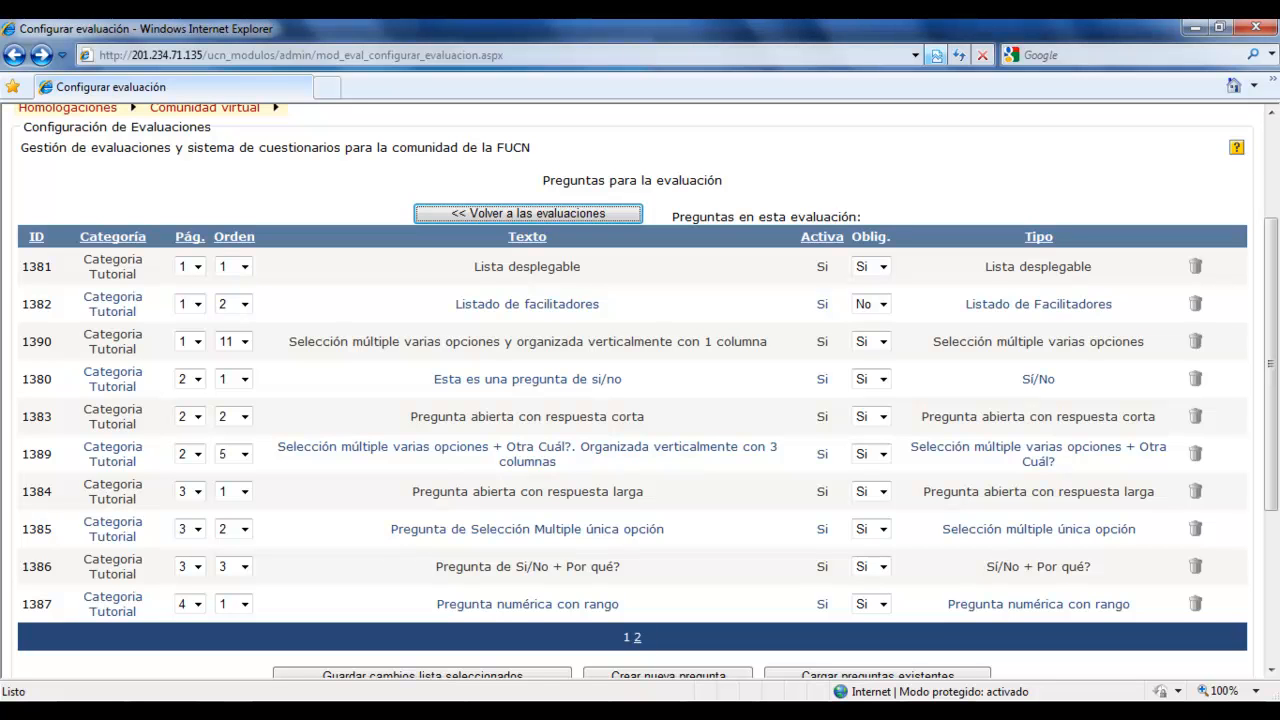
# Return to the list of evaluations and locate Encuesta Tutorial.
pyautogui.click(563, 213)
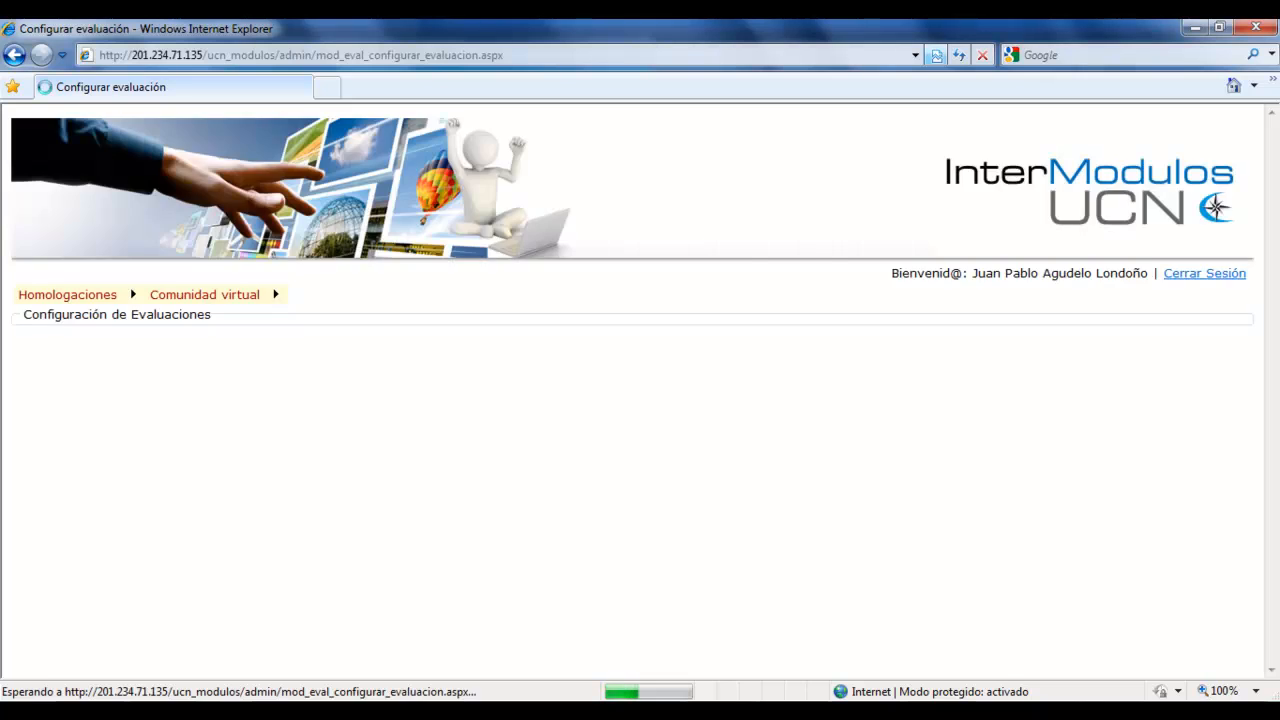
pyautogui.scroll(-5, 640, 392)
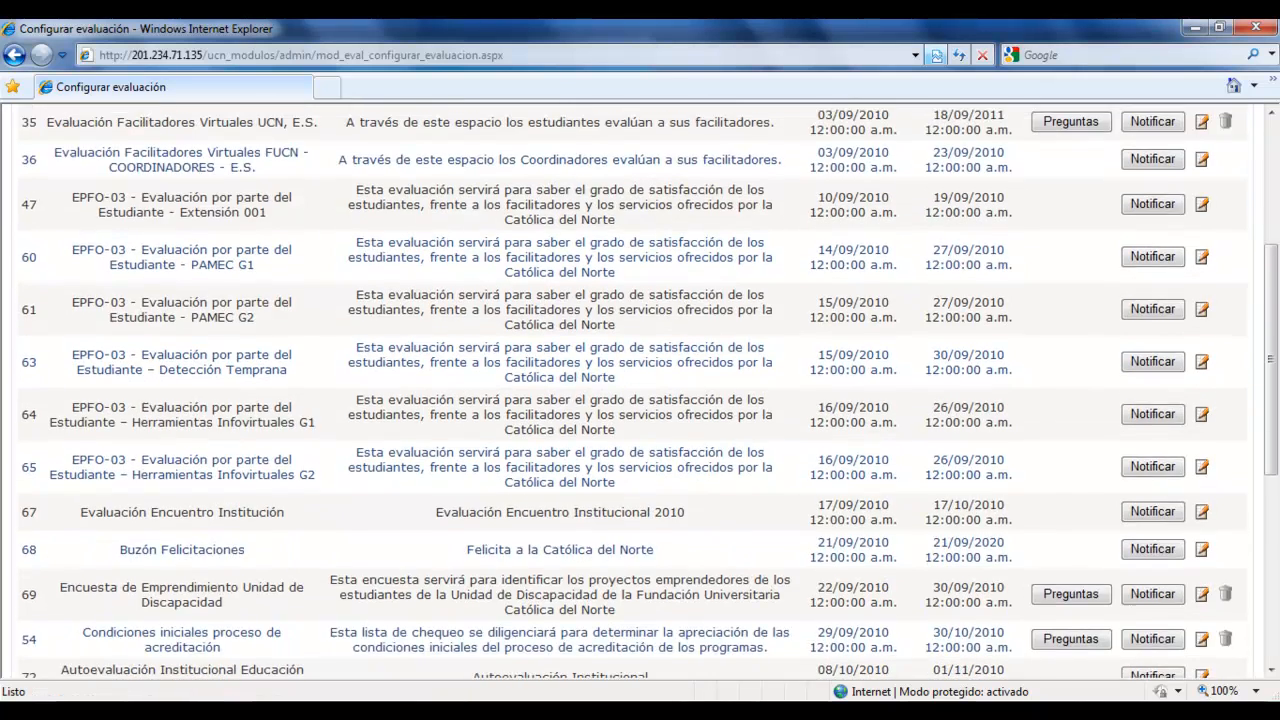
pyautogui.scroll(-2, 640, 392)
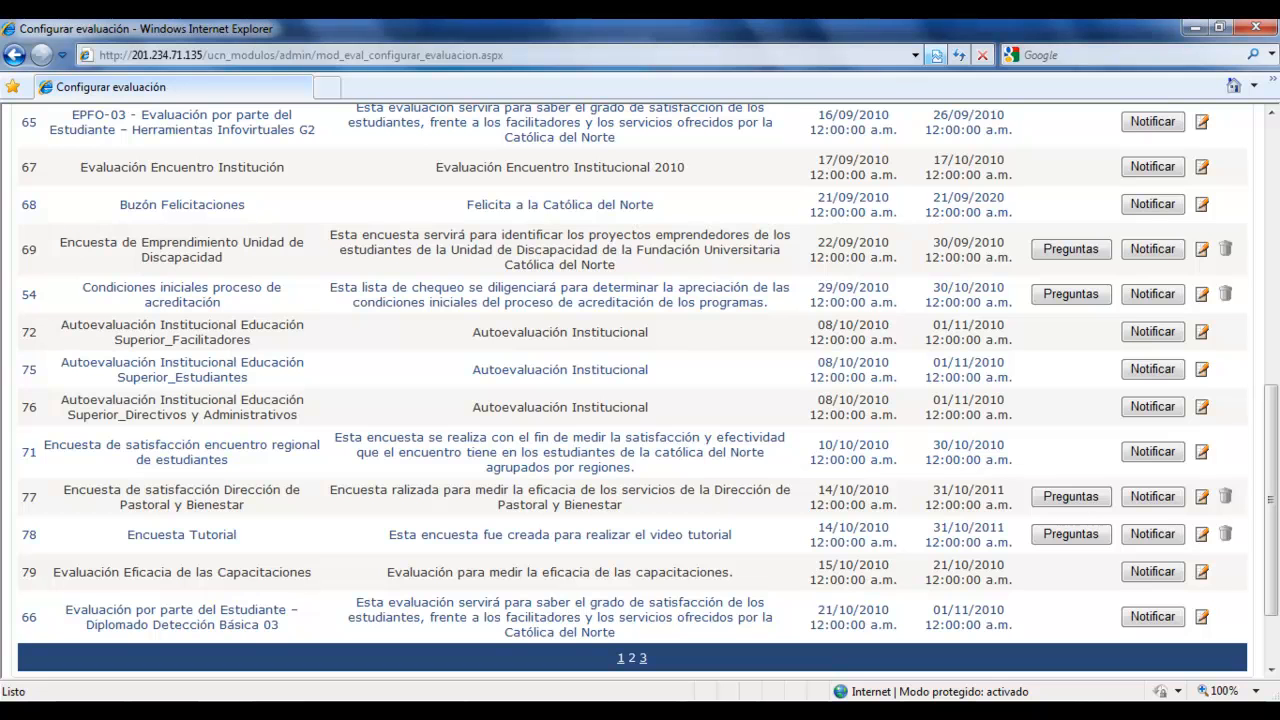